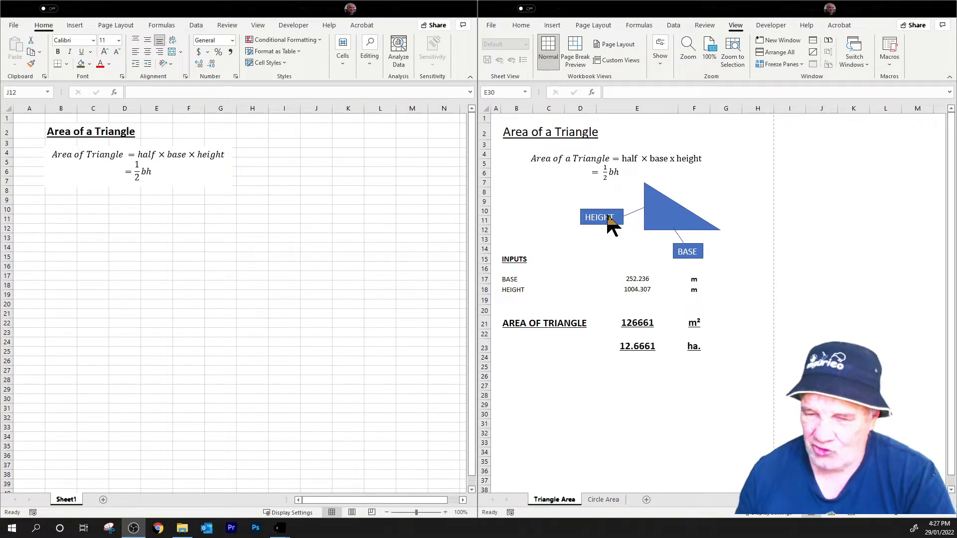
Rename Sheet1 of the new workbook to 'Triangle Area'.
{"action": "left_click", "coordinate": [72, 502]}
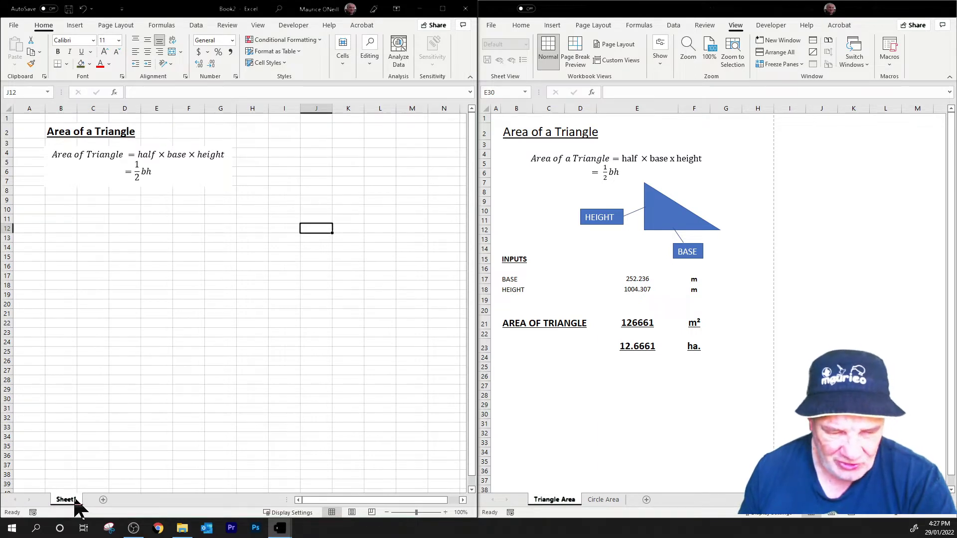
{"action": "right_click", "coordinate": [76, 502]}
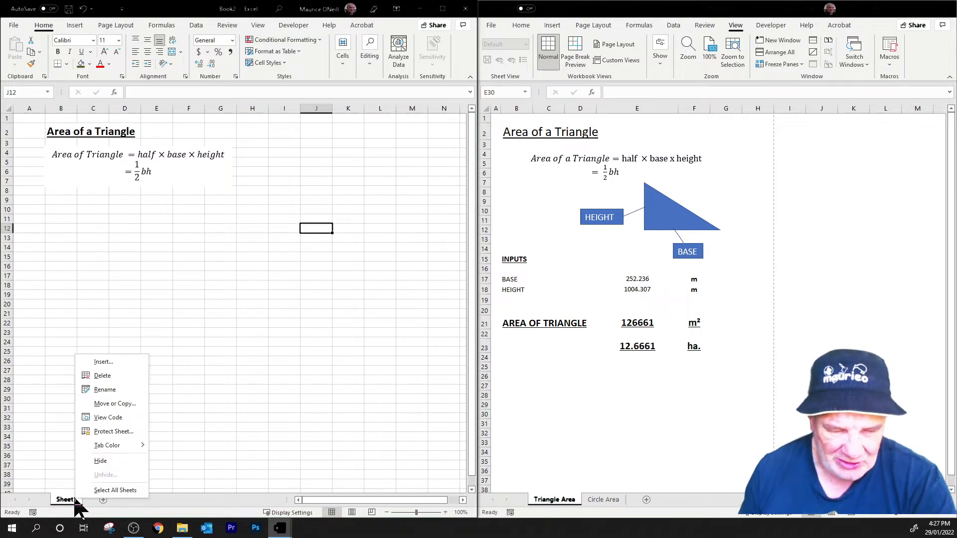
{"action": "left_click", "coordinate": [106, 389]}
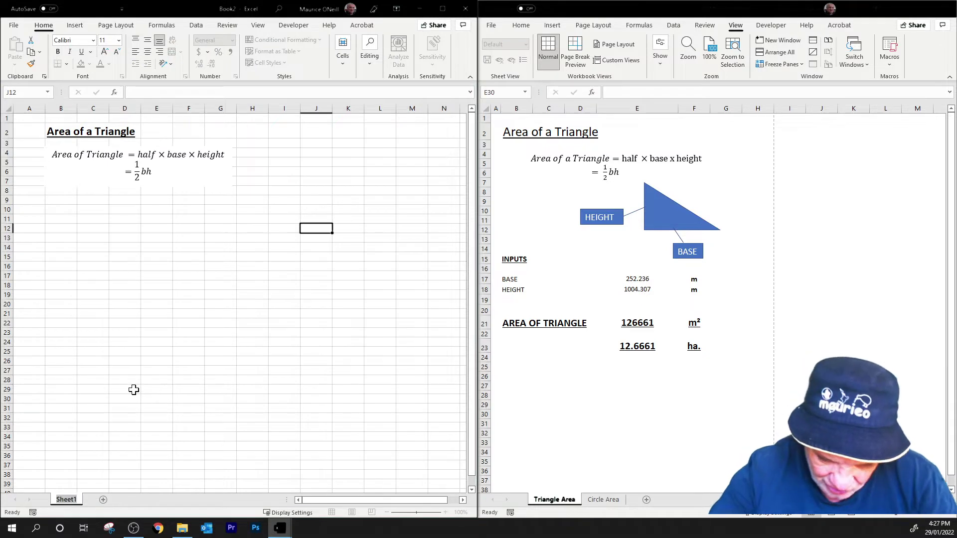
{"action": "type", "text": "Trian"}
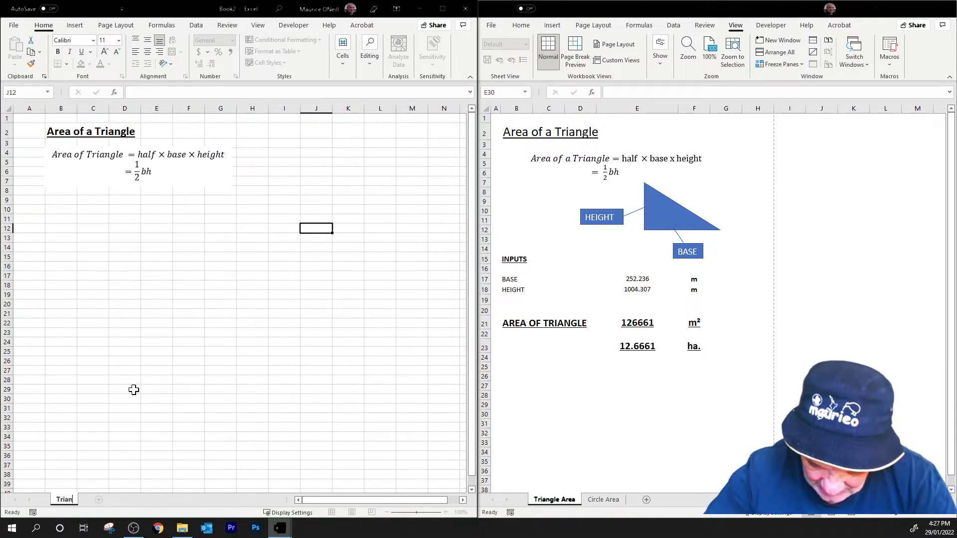
{"action": "type", "text": "gle"}
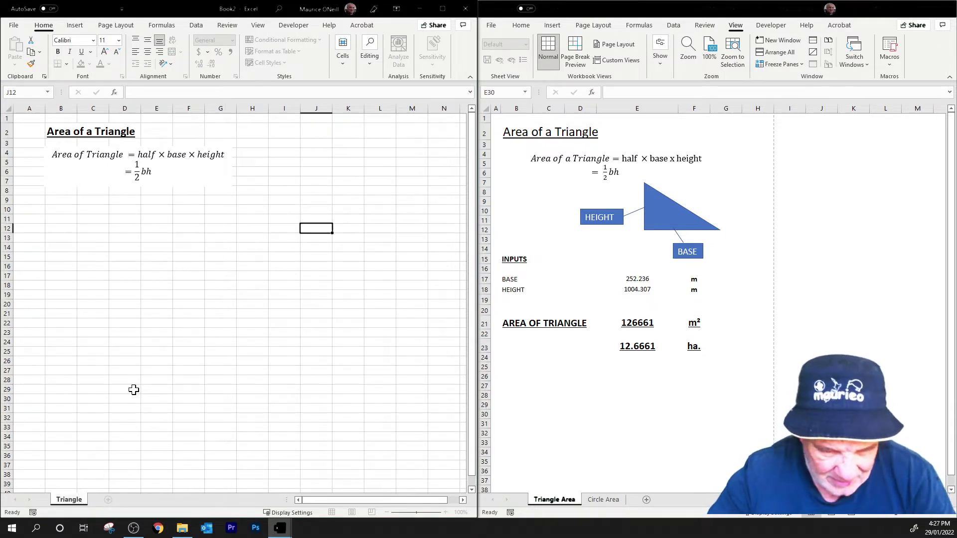
{"action": "type", "text": " Ar"}
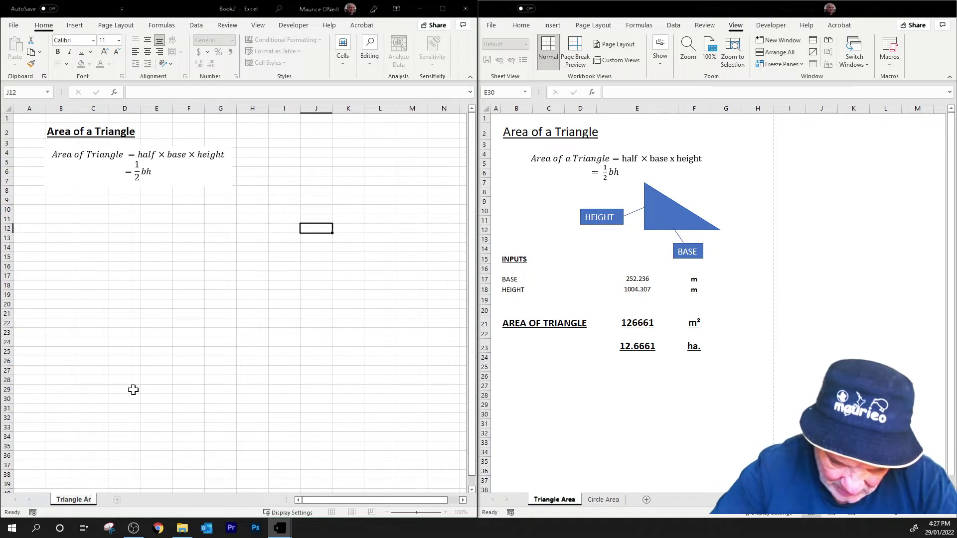
{"action": "type", "text": "ea"}
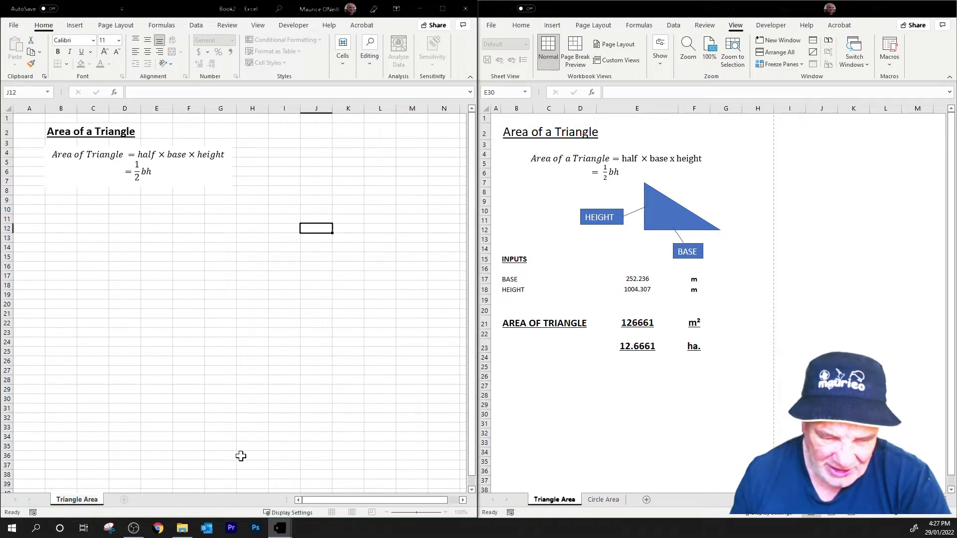
{"action": "left_click", "coordinate": [244, 456]}
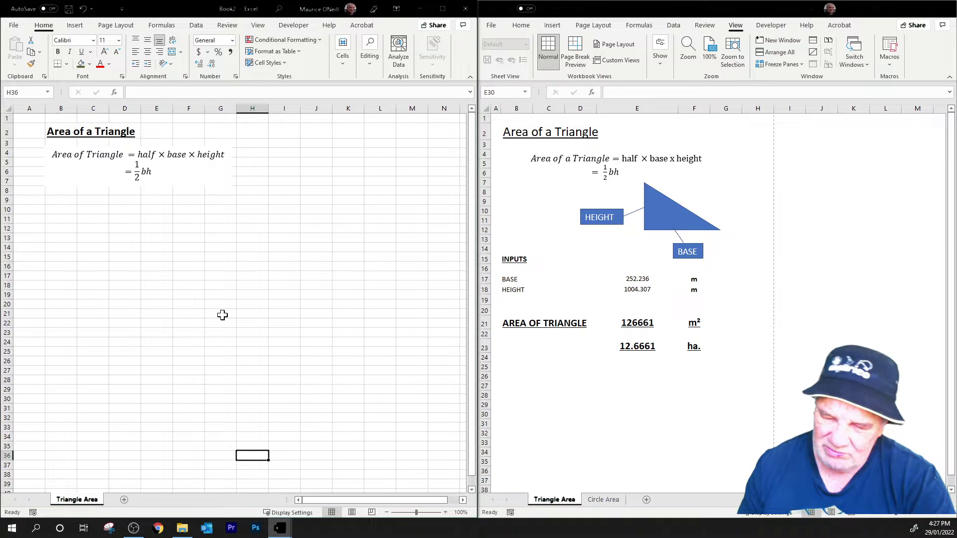
{"action": "right_click", "coordinate": [92, 506]}
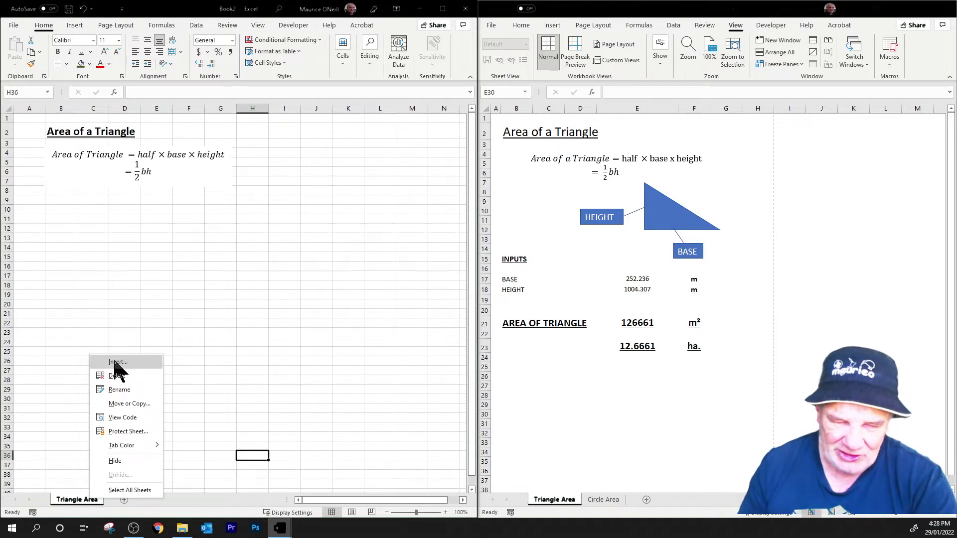
Insert a new sheet and name it 'Circle Area', leaving it empty.
{"action": "left_click", "coordinate": [116, 282]}
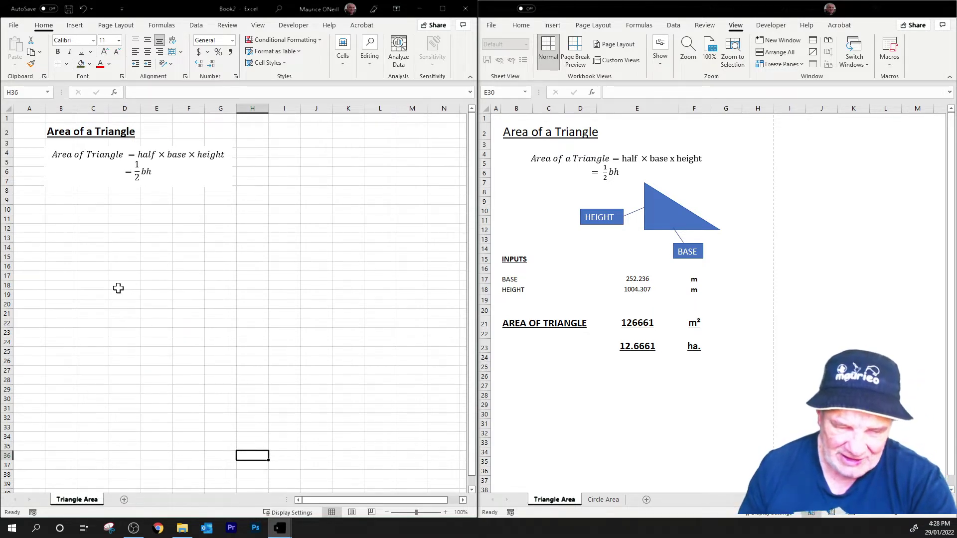
{"action": "left_click", "coordinate": [123, 500]}
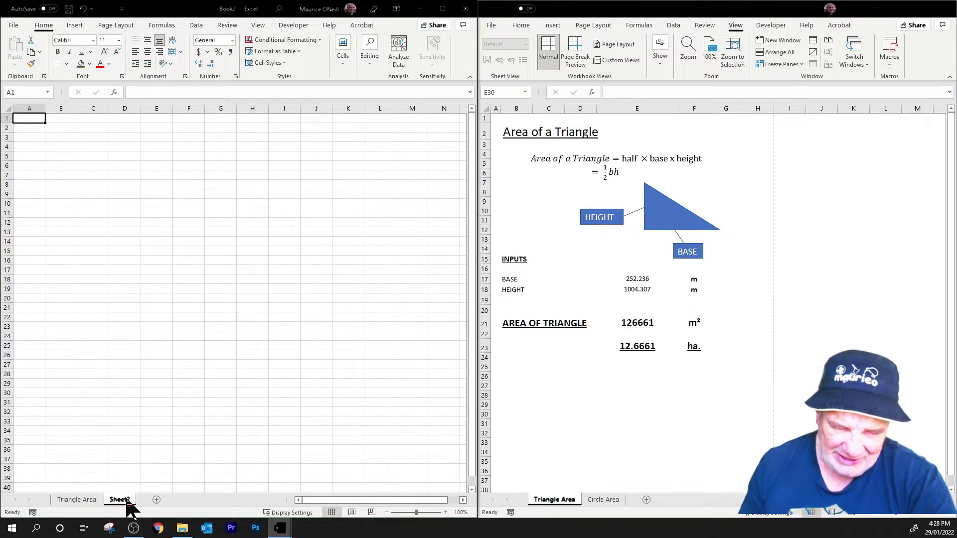
{"action": "right_click", "coordinate": [129, 508]}
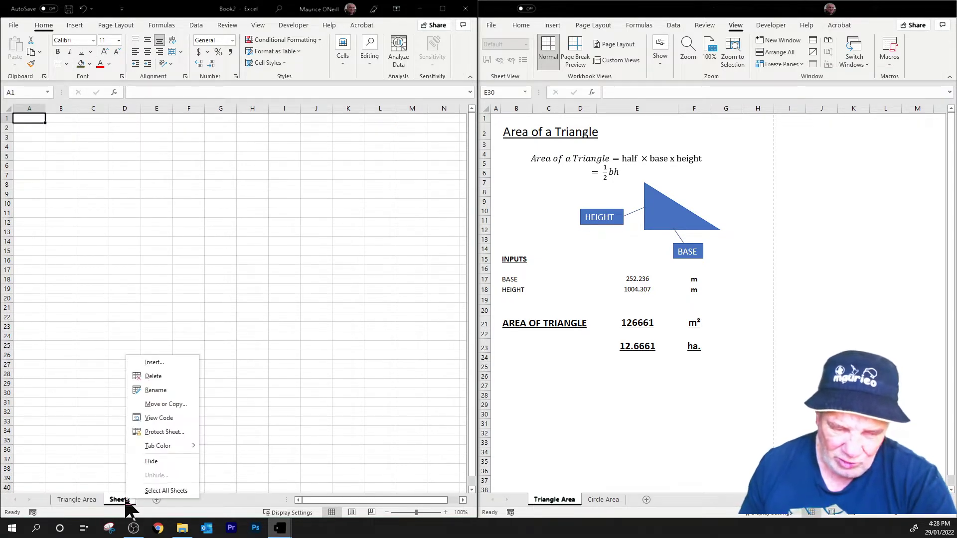
{"action": "left_click", "coordinate": [153, 390]}
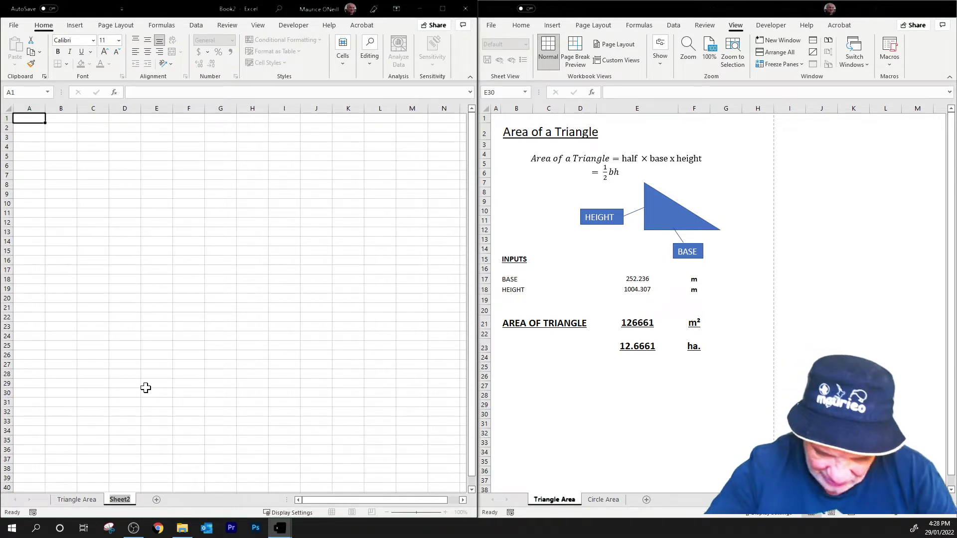
{"action": "type", "text": "Circle"}
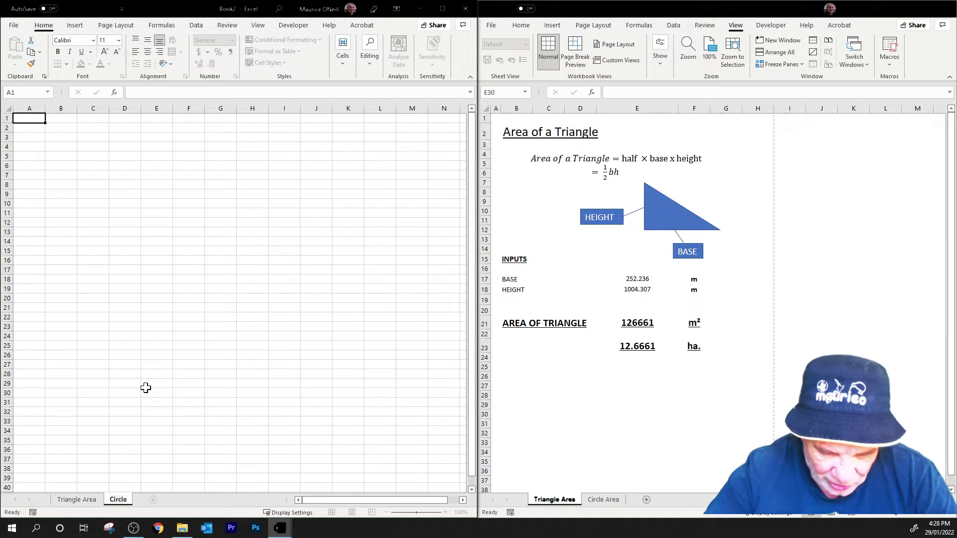
{"action": "type", "text": " Area"}
{"action": "key", "text": "Return"}
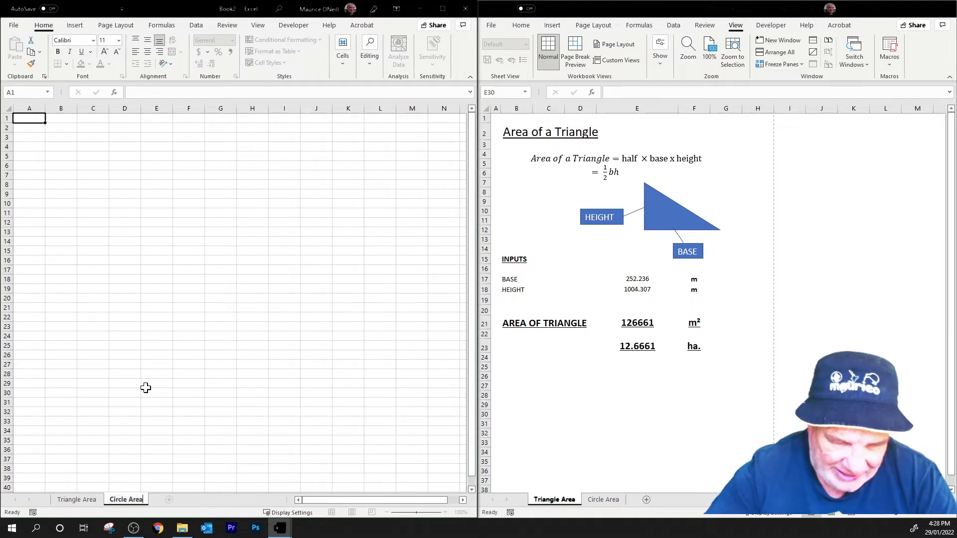
{"action": "left_click", "coordinate": [126, 233]}
{"action": "left_click", "coordinate": [166, 277]}
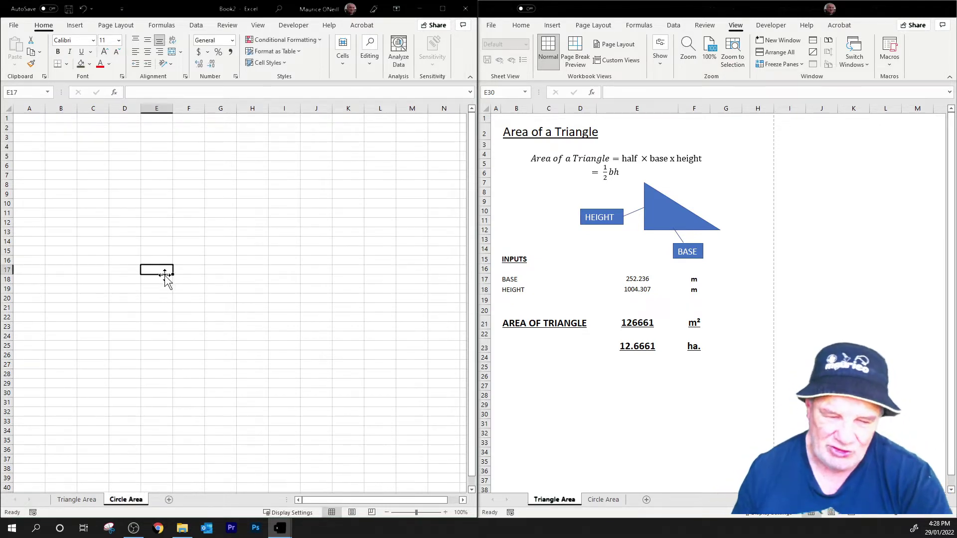
{"action": "left_click", "coordinate": [225, 284]}
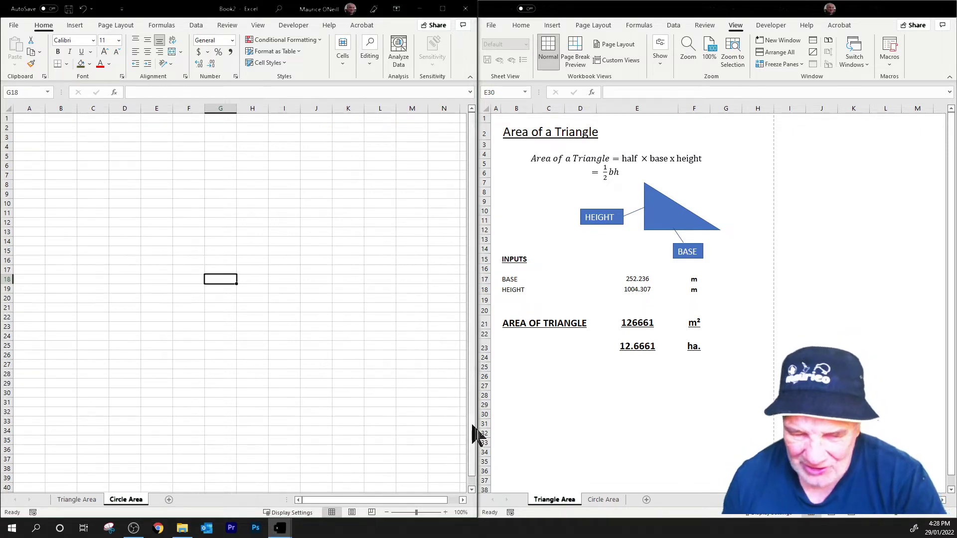
Return to the Triangle Area sheet and set its paper size to A4.
{"action": "left_click", "coordinate": [87, 501]}
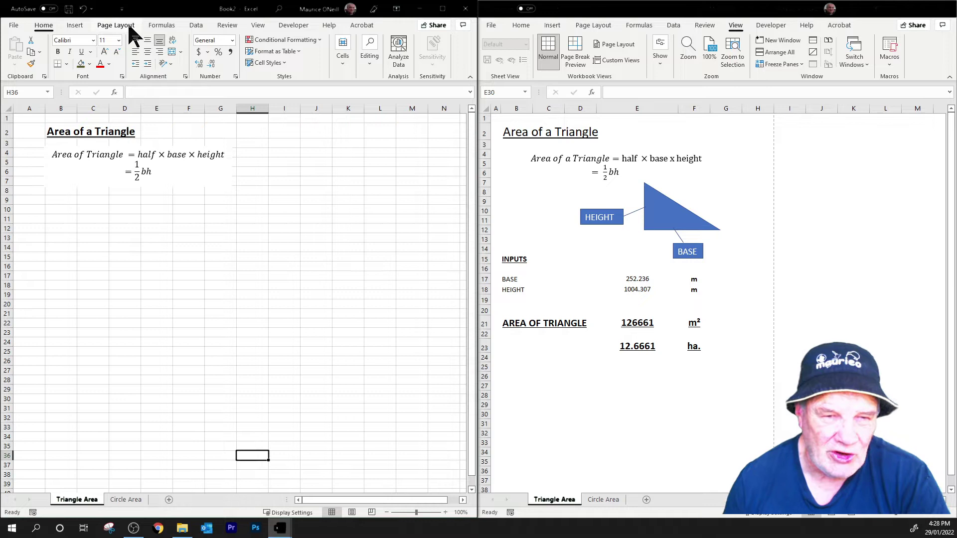
{"action": "left_click", "coordinate": [130, 28]}
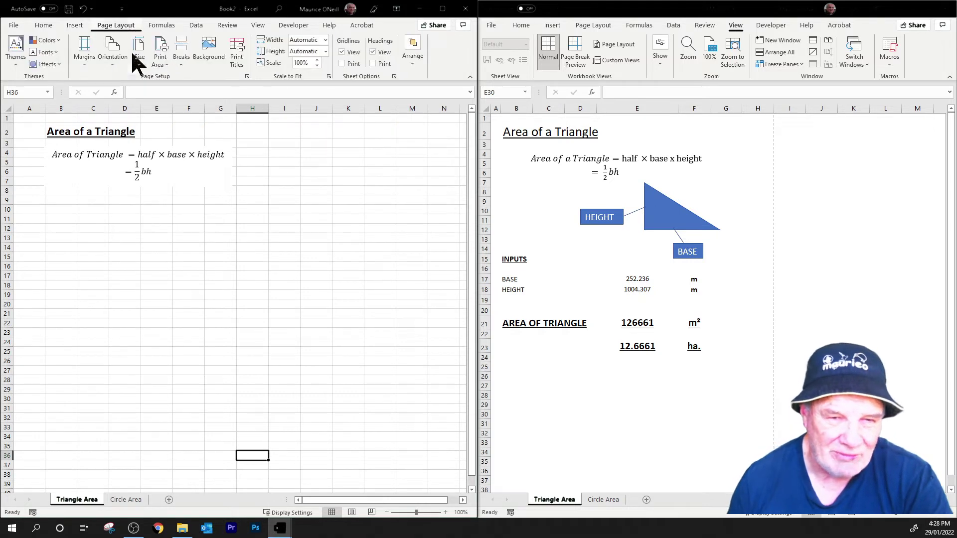
{"action": "left_click", "coordinate": [141, 59]}
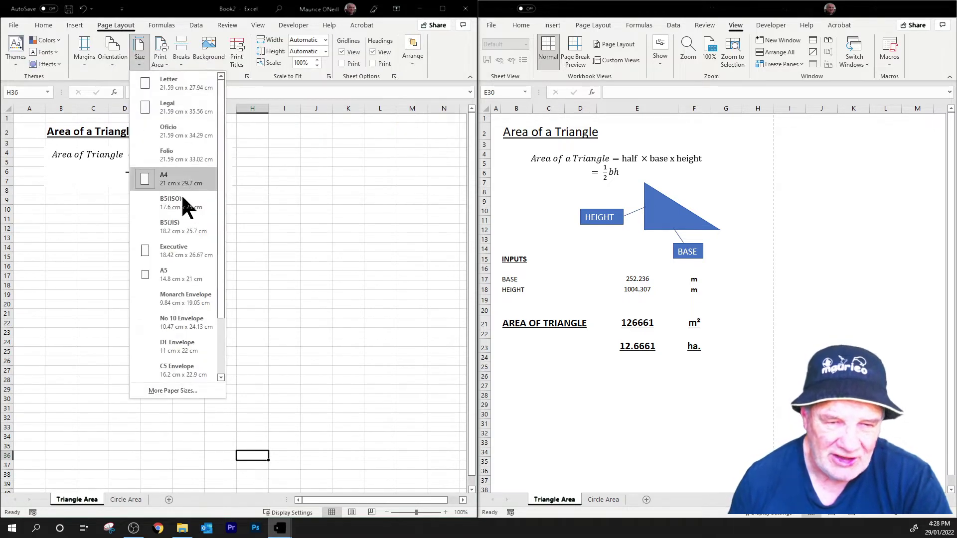
{"action": "left_click", "coordinate": [164, 184]}
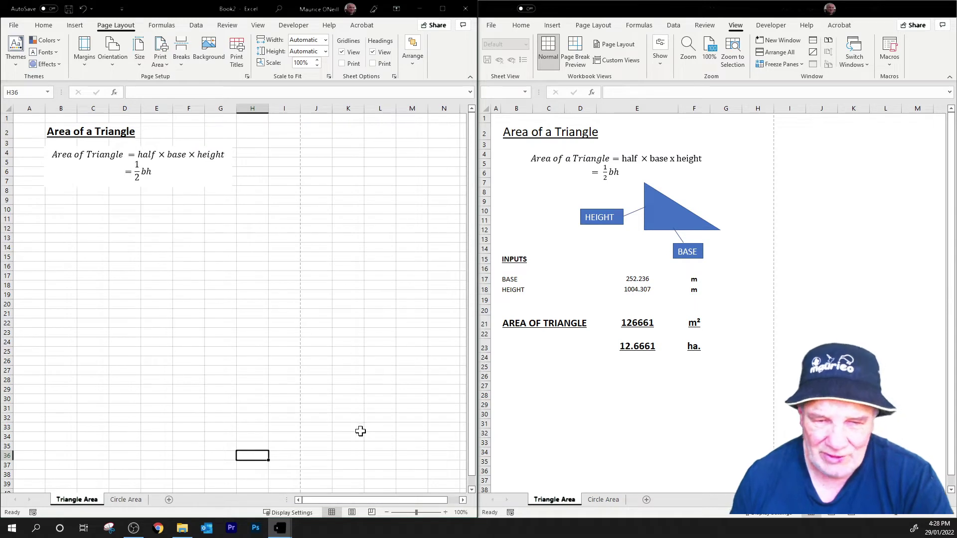
{"action": "left_click", "coordinate": [158, 323]}
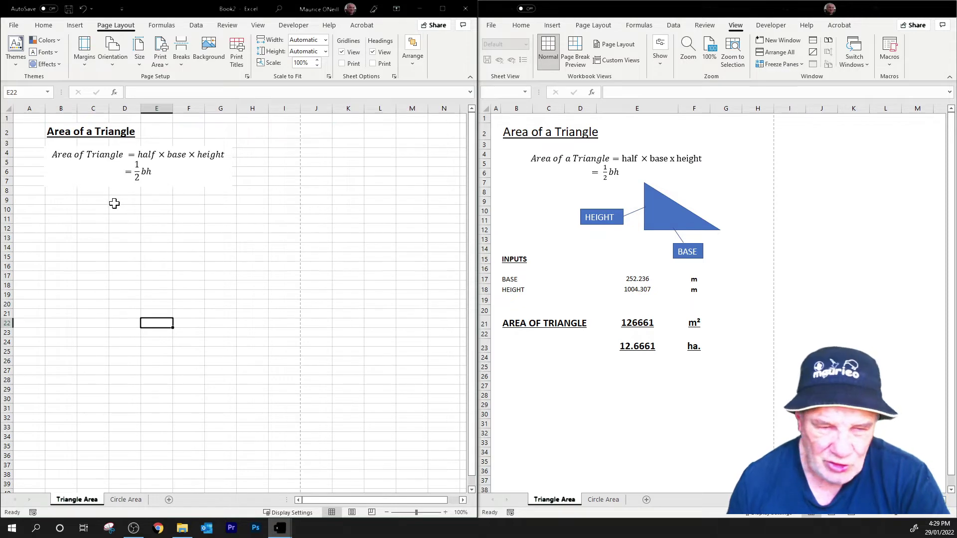
{"action": "left_click", "coordinate": [168, 174]}
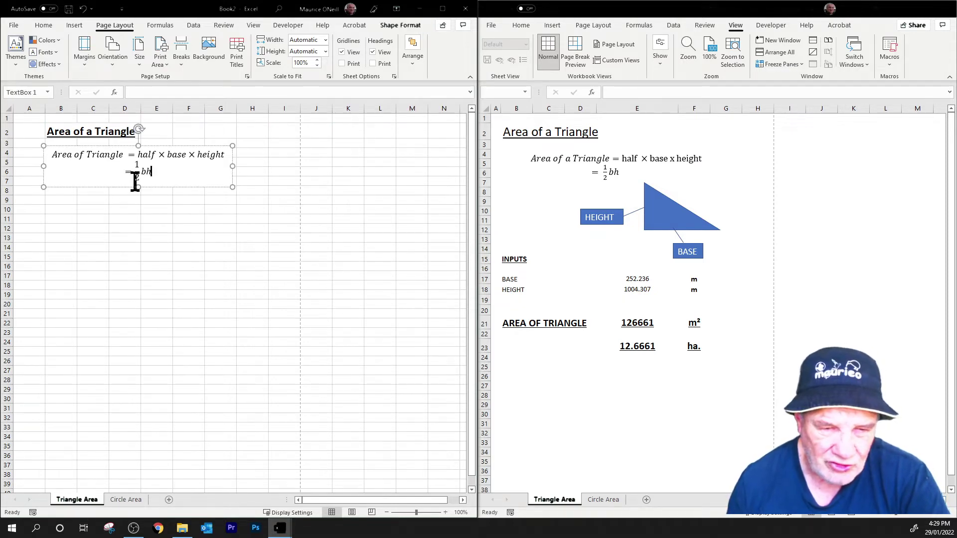
{"action": "left_click", "coordinate": [141, 231]}
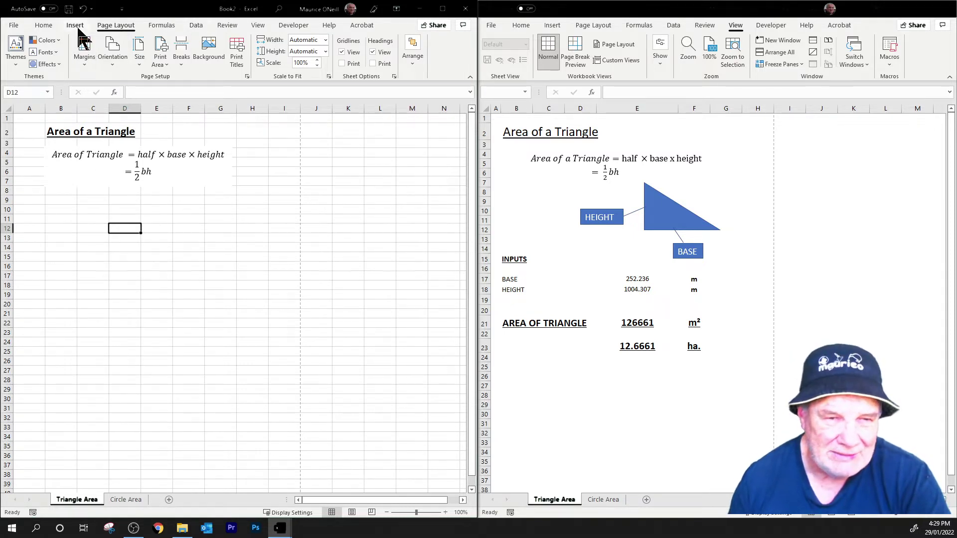
{"action": "left_click", "coordinate": [76, 29]}
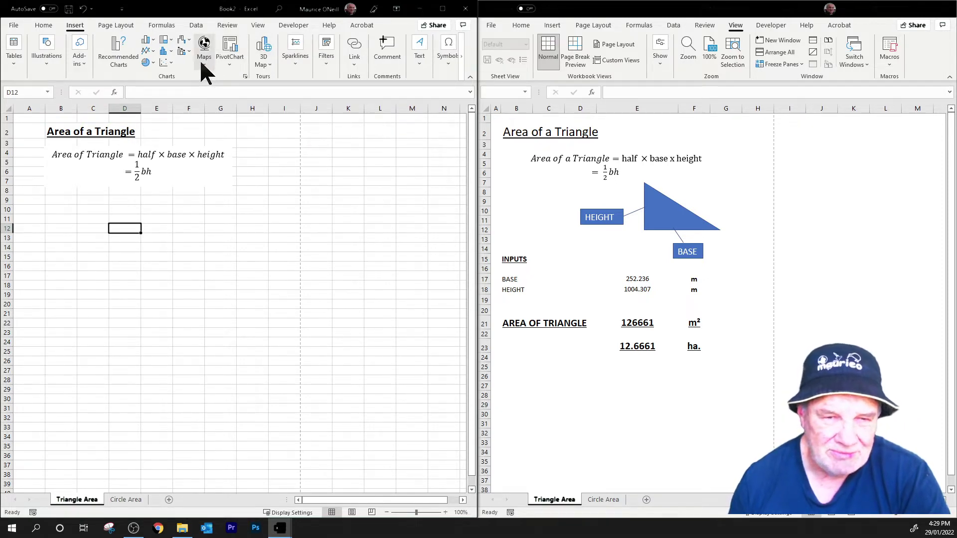
Maximize the window and draw a right triangle shape below the area formula.
{"action": "left_click", "coordinate": [442, 11]}
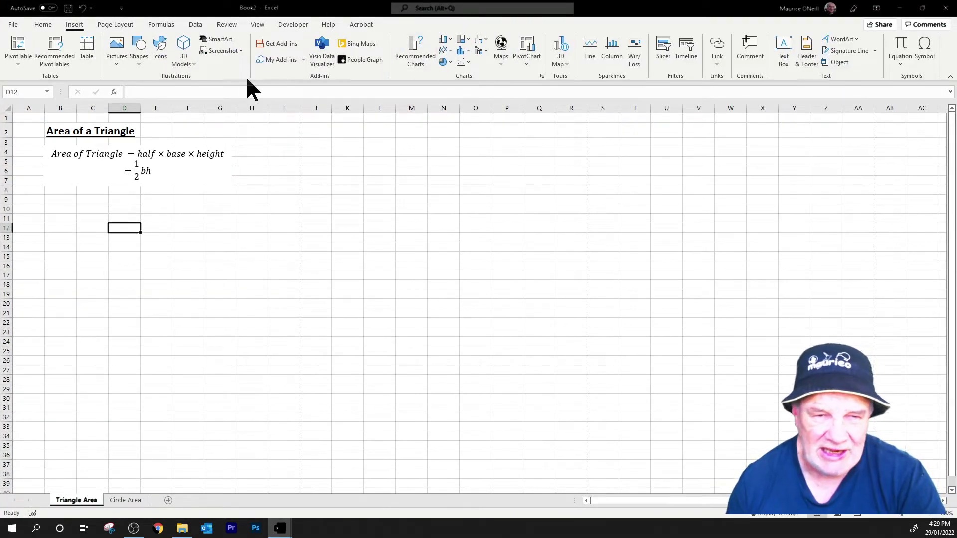
{"action": "left_click", "coordinate": [139, 52]}
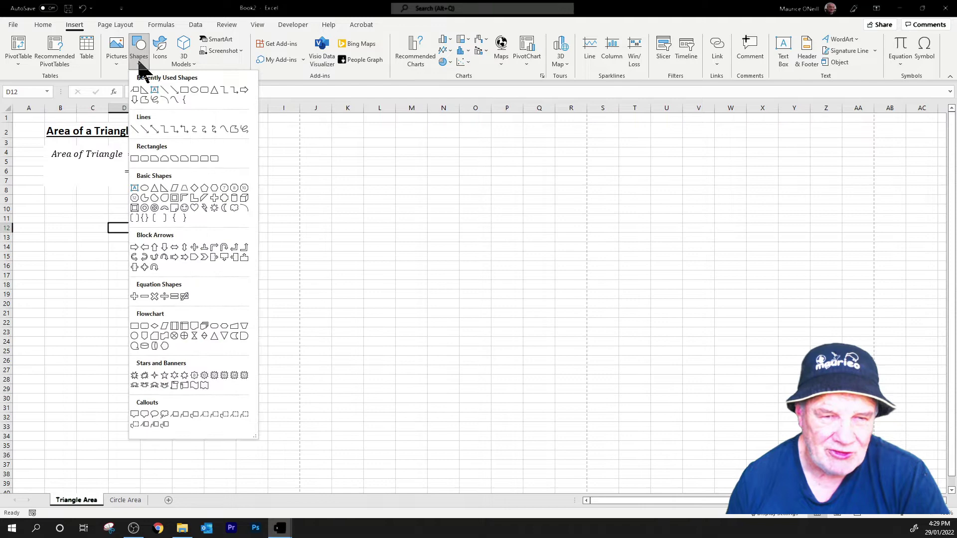
{"action": "left_click", "coordinate": [163, 189]}
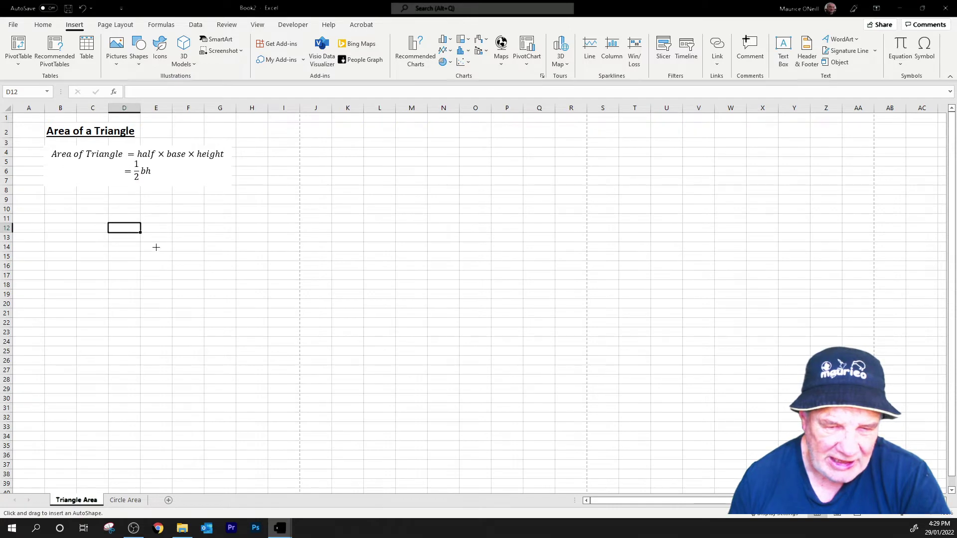
{"action": "left_click_drag", "start_coordinate": [152, 241], "coordinate": [280, 310]}
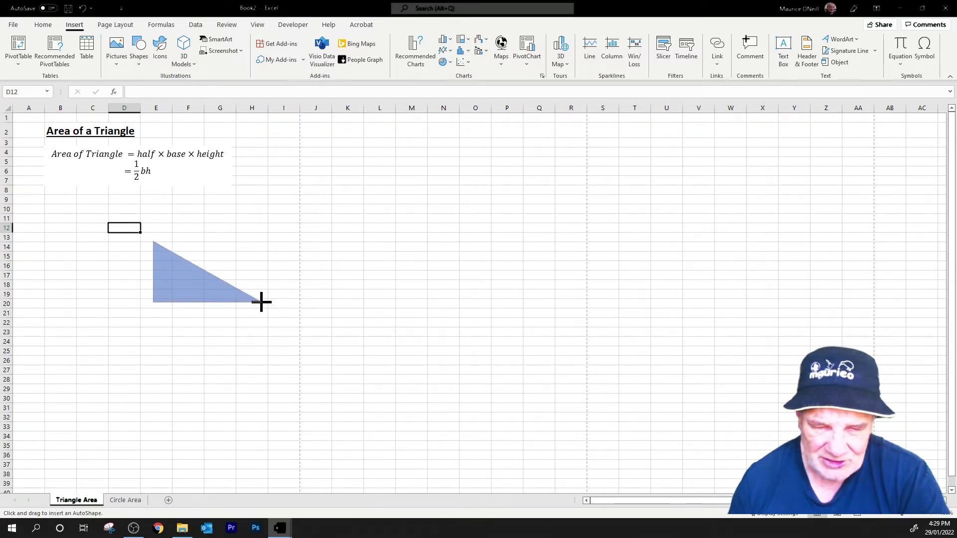
{"action": "mouse_move", "coordinate": [281, 311]}
{"action": "left_mouse_down"}
{"action": "mouse_move", "coordinate": [242, 299]}
{"action": "mouse_move", "coordinate": [252, 296]}
{"action": "left_mouse_up"}
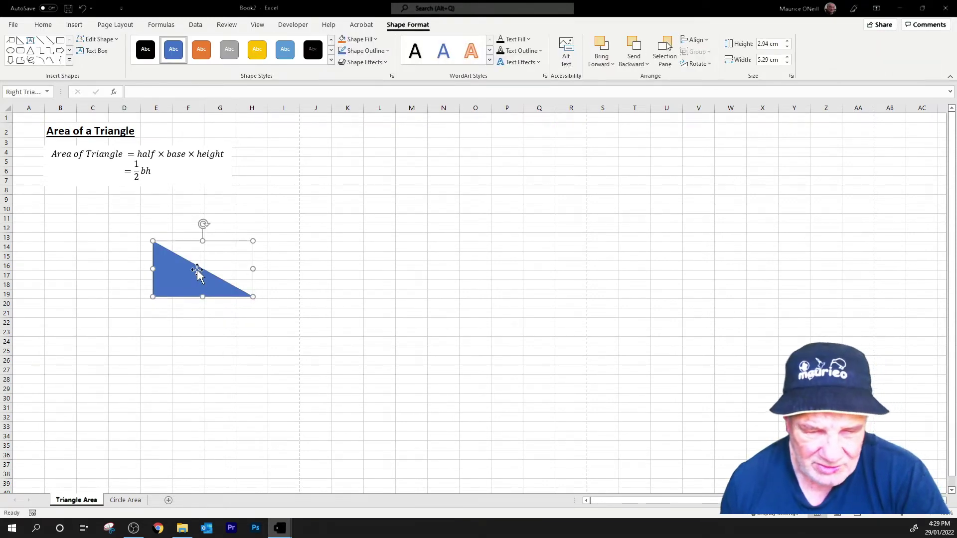
{"action": "left_click", "coordinate": [216, 250]}
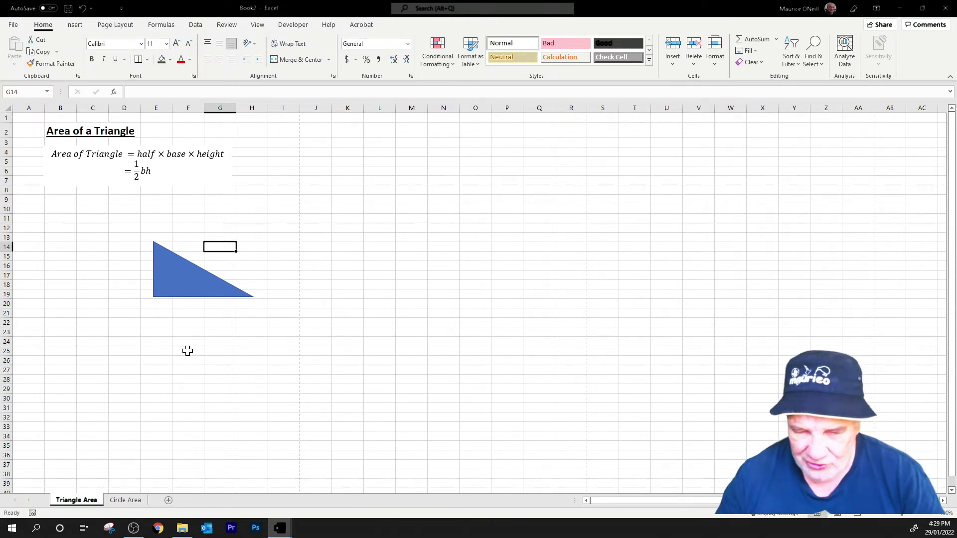
Tile the reference workbook alongside, then move the triangle up just under the formula.
{"action": "key", "text": "super+Left"}
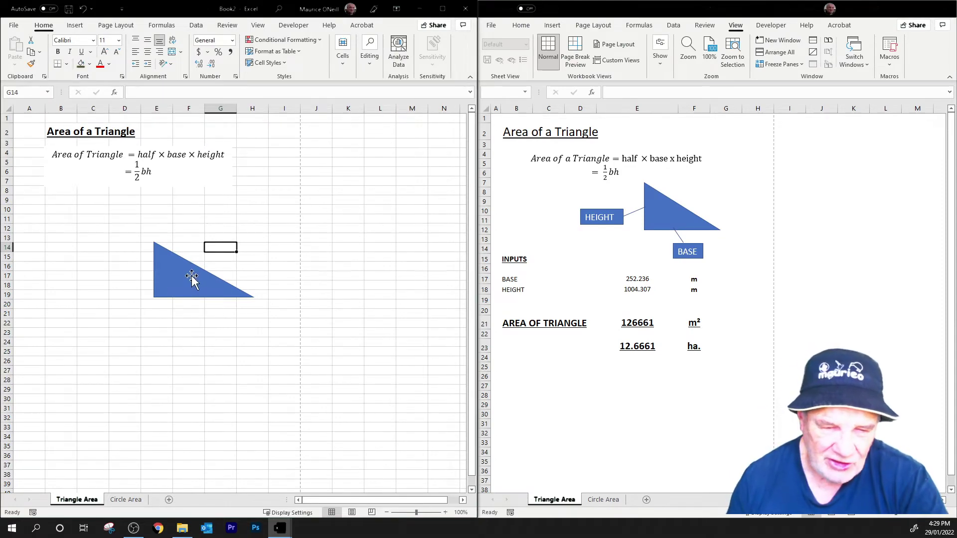
{"action": "mouse_move", "coordinate": [192, 277]}
{"action": "left_mouse_down"}
{"action": "mouse_move", "coordinate": [189, 230]}
{"action": "mouse_move", "coordinate": [202, 241]}
{"action": "mouse_move", "coordinate": [189, 234]}
{"action": "left_mouse_up"}
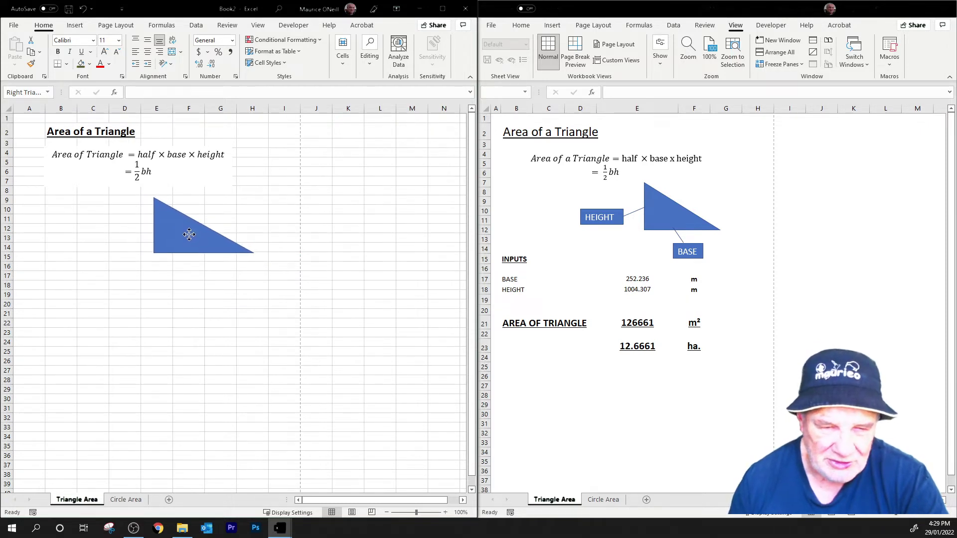
{"action": "left_click", "coordinate": [189, 234]}
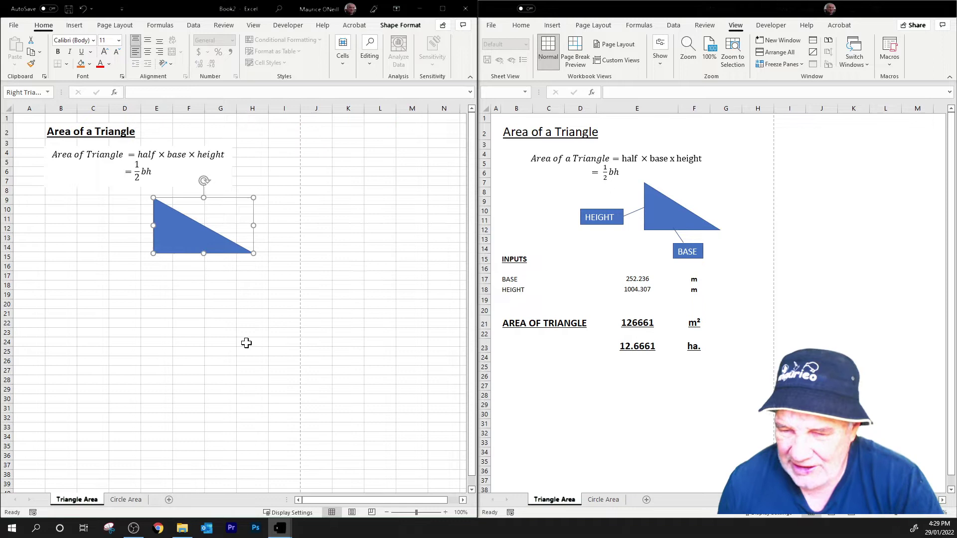
{"action": "left_click", "coordinate": [217, 331]}
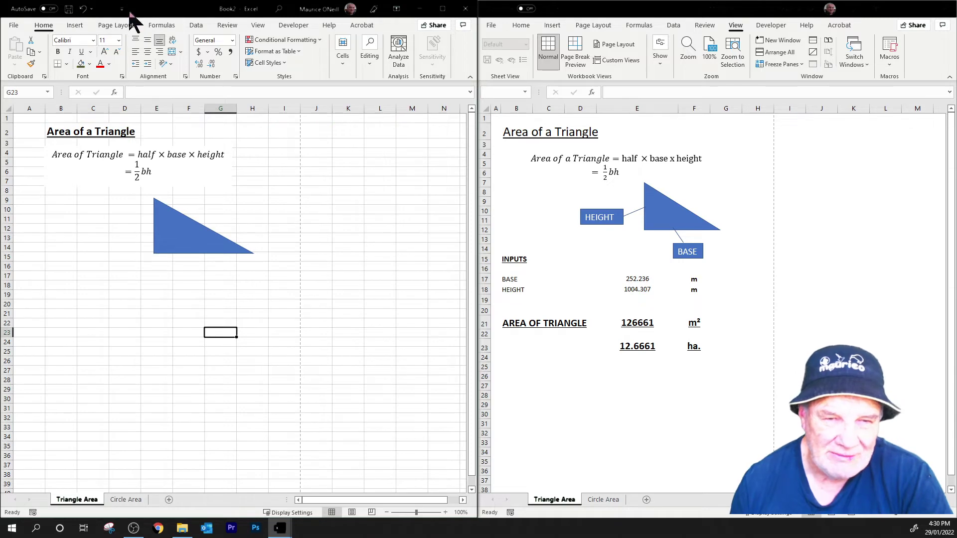
Draw a line callout to the left of the triangle.
{"action": "left_click", "coordinate": [442, 10]}
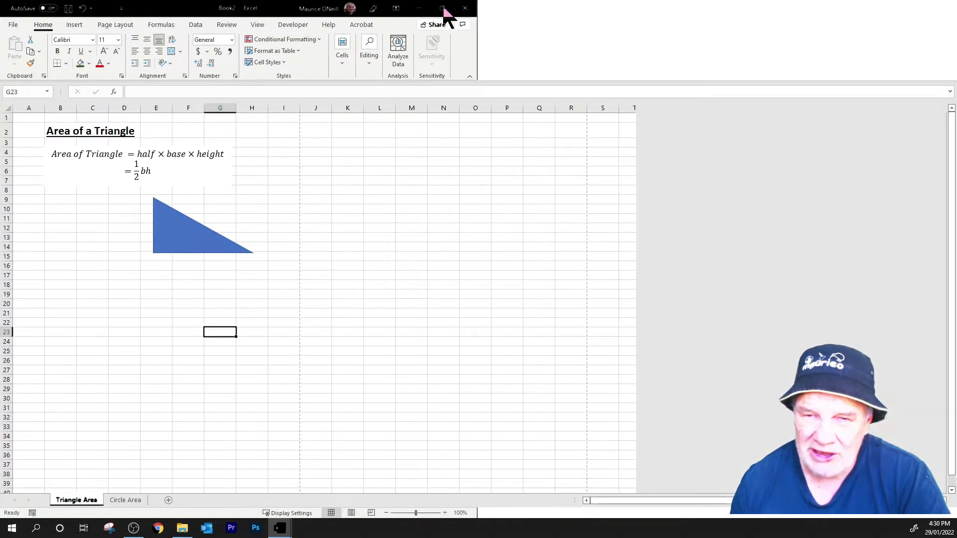
{"action": "left_click", "coordinate": [73, 25]}
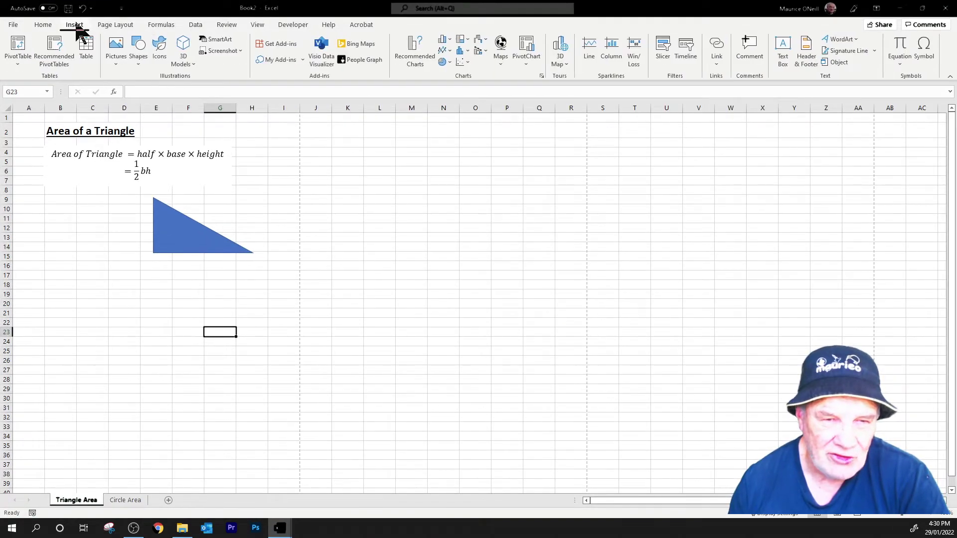
{"action": "left_click", "coordinate": [138, 63]}
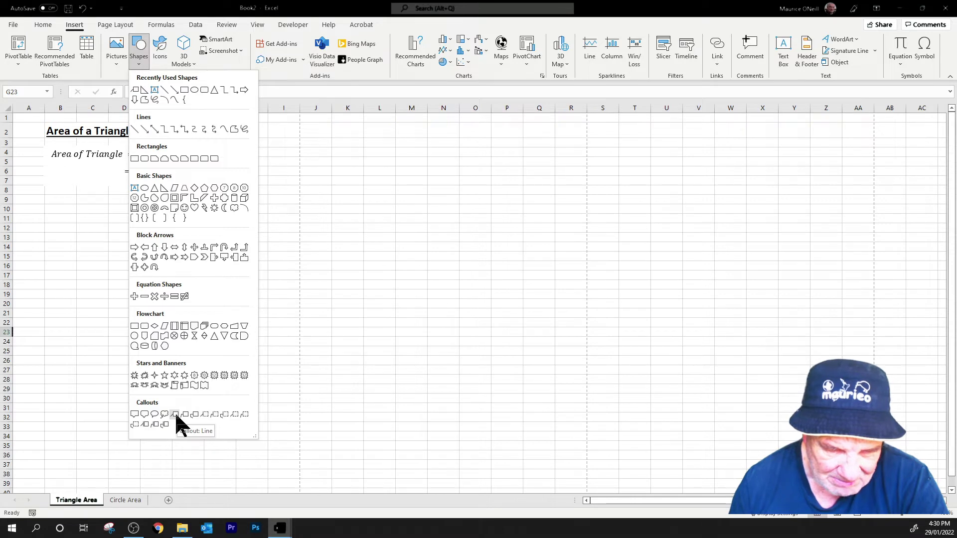
{"action": "left_click", "coordinate": [176, 416]}
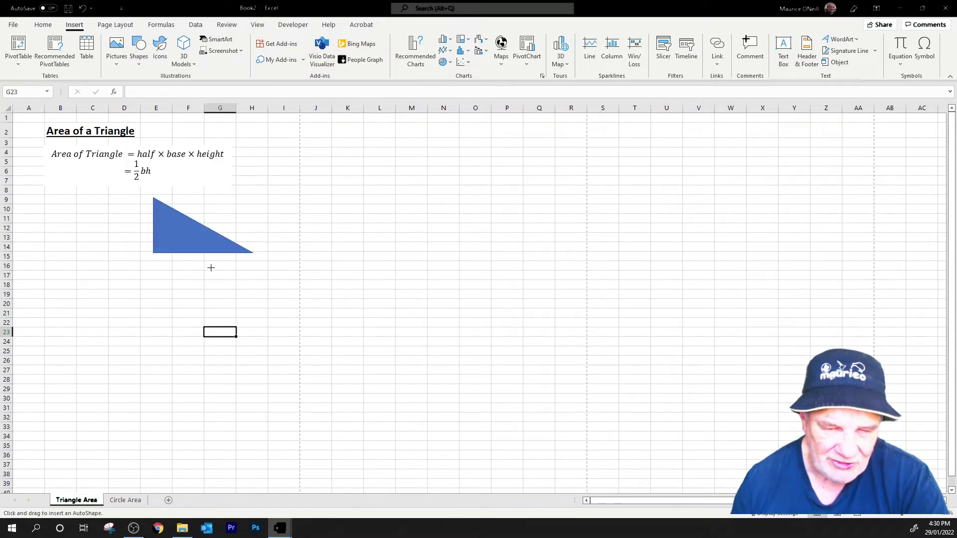
{"action": "left_click_drag", "start_coordinate": [89, 217], "coordinate": [141, 232]}
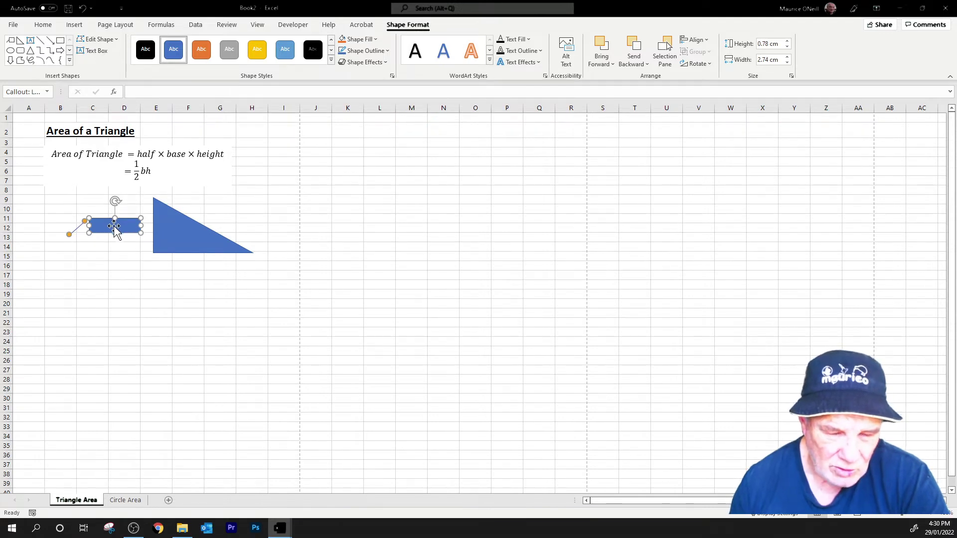
Draw a second line callout below the triangle containing the text BASE.
{"action": "left_click", "coordinate": [73, 27]}
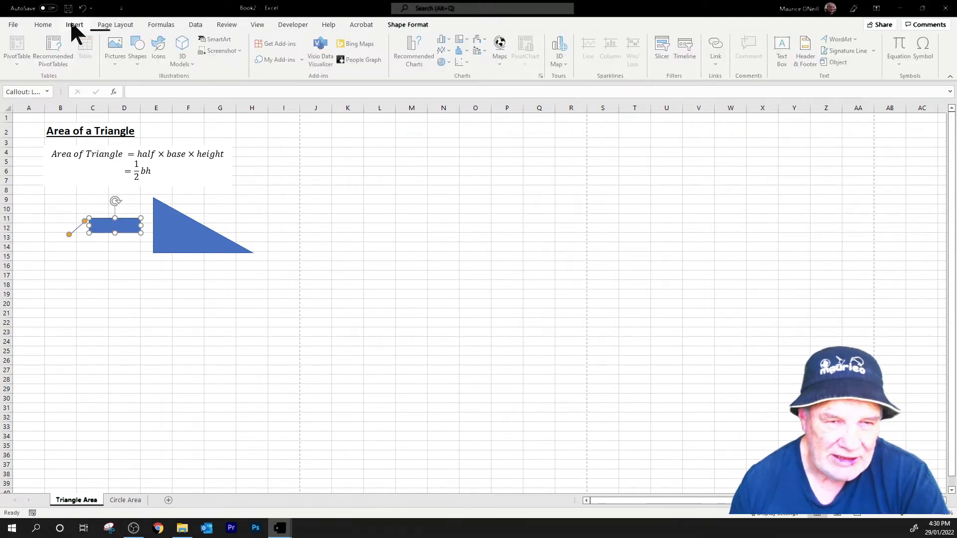
{"action": "left_click", "coordinate": [137, 59]}
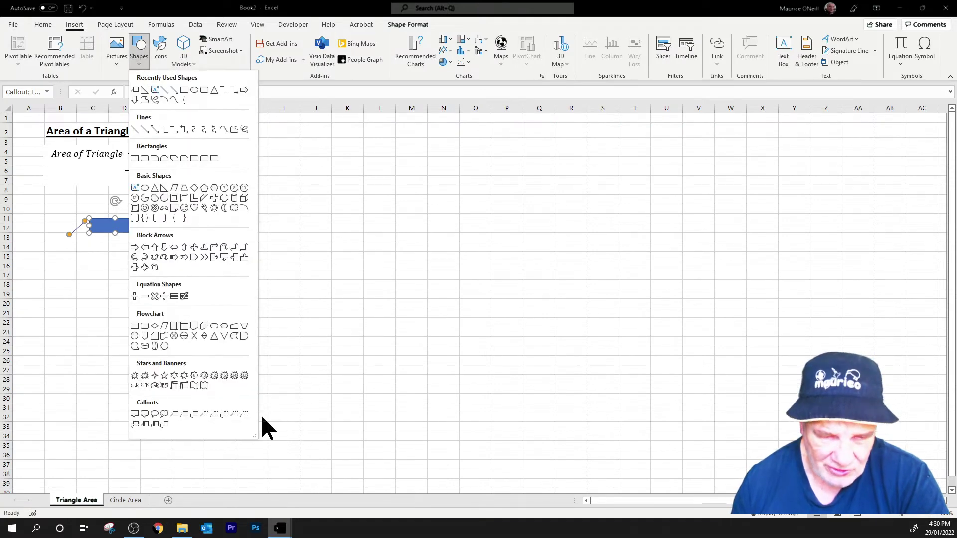
{"action": "left_click", "coordinate": [179, 424]}
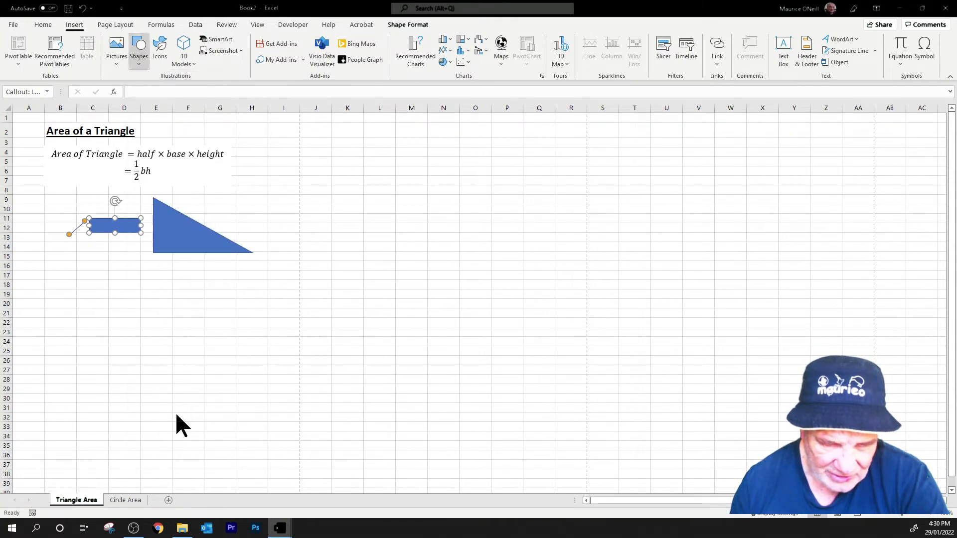
{"action": "left_click_drag", "start_coordinate": [178, 263], "coordinate": [243, 279]}
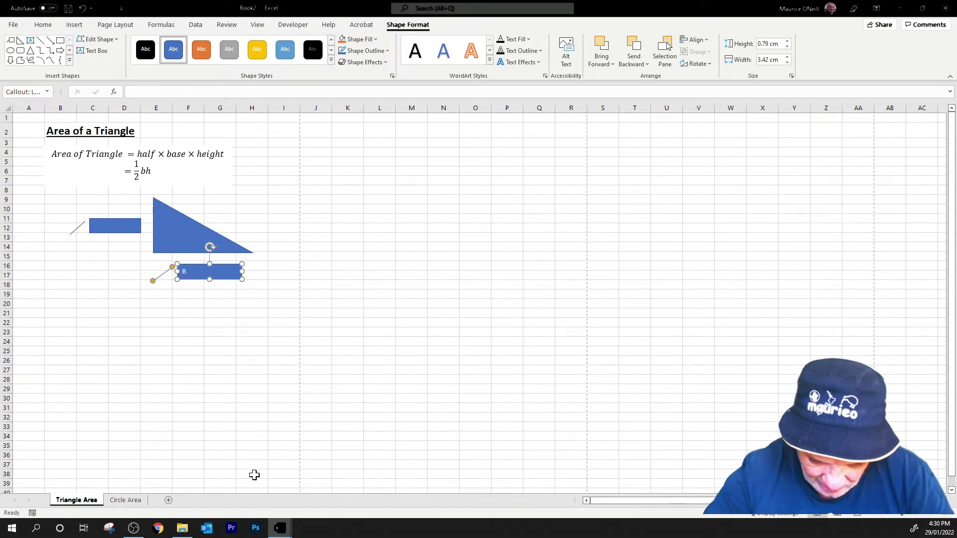
{"action": "type", "text": "BASE"}
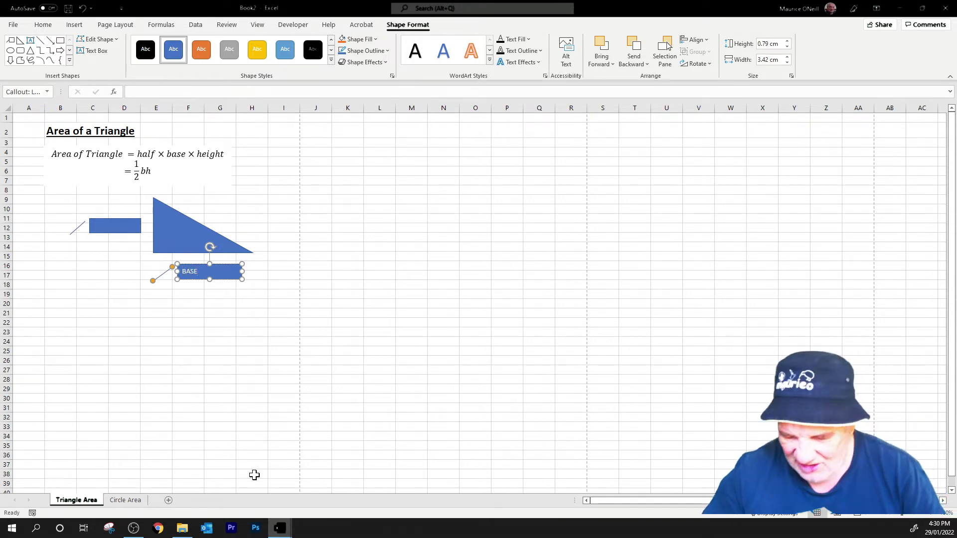
{"action": "key", "text": "ctrl+a"}
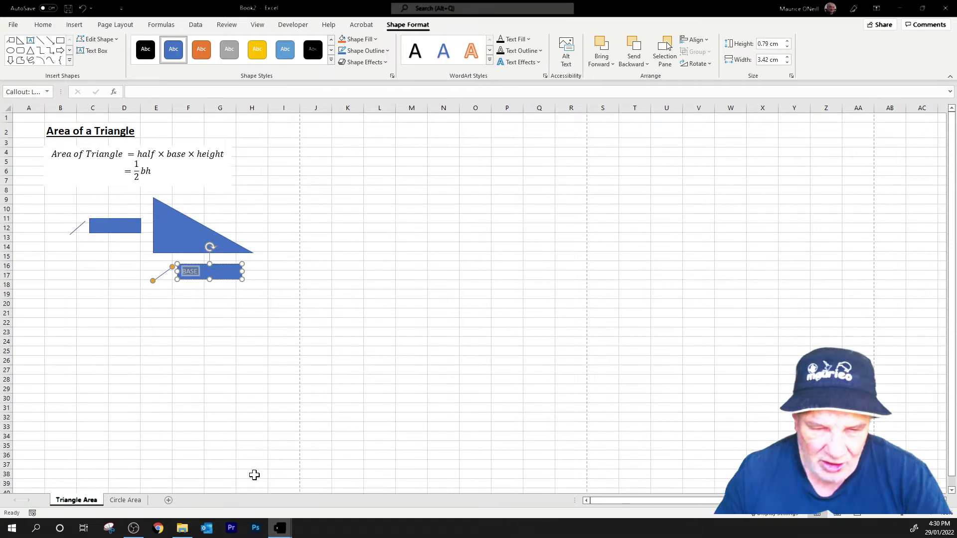
Set the BASE text to size 14 and narrow its callout to fit.
{"action": "left_click", "coordinate": [44, 24]}
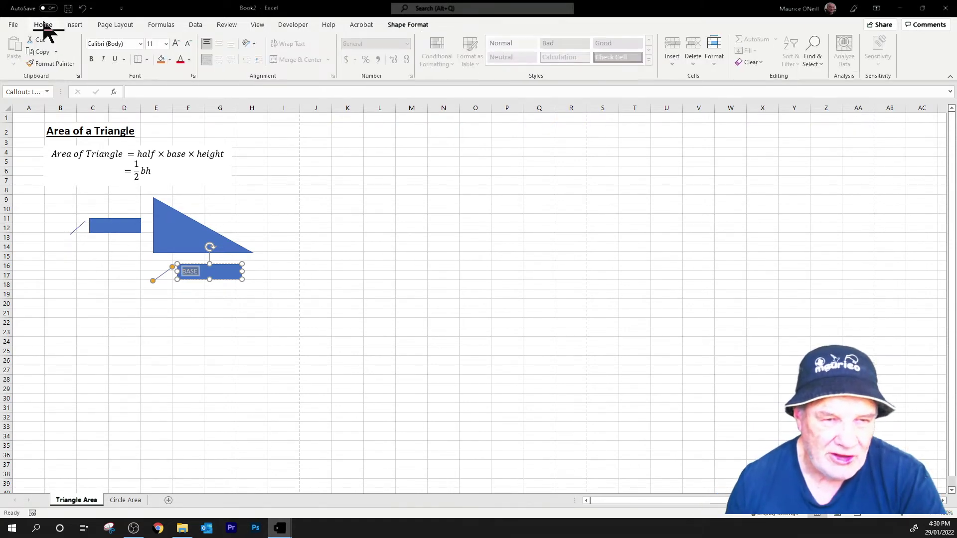
{"action": "left_click", "coordinate": [166, 43]}
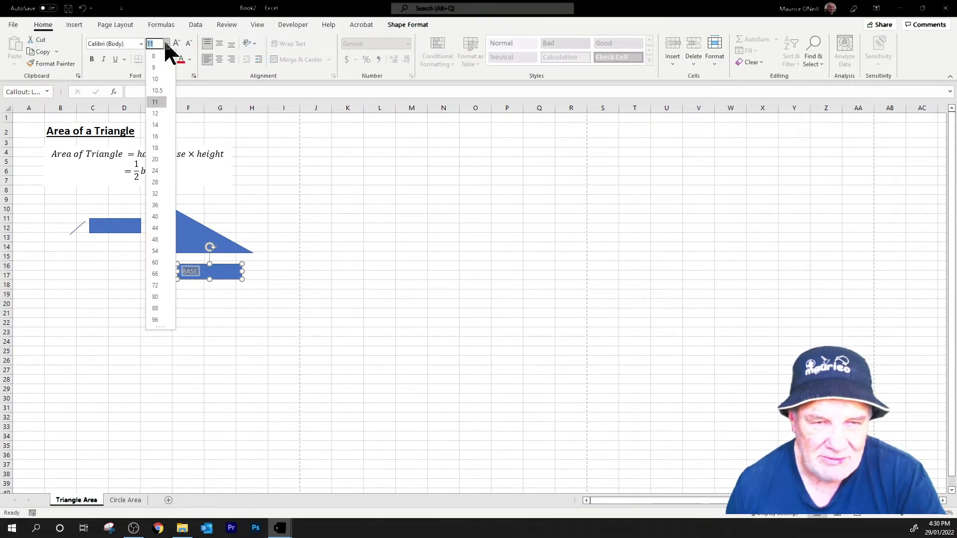
{"action": "left_click", "coordinate": [156, 127]}
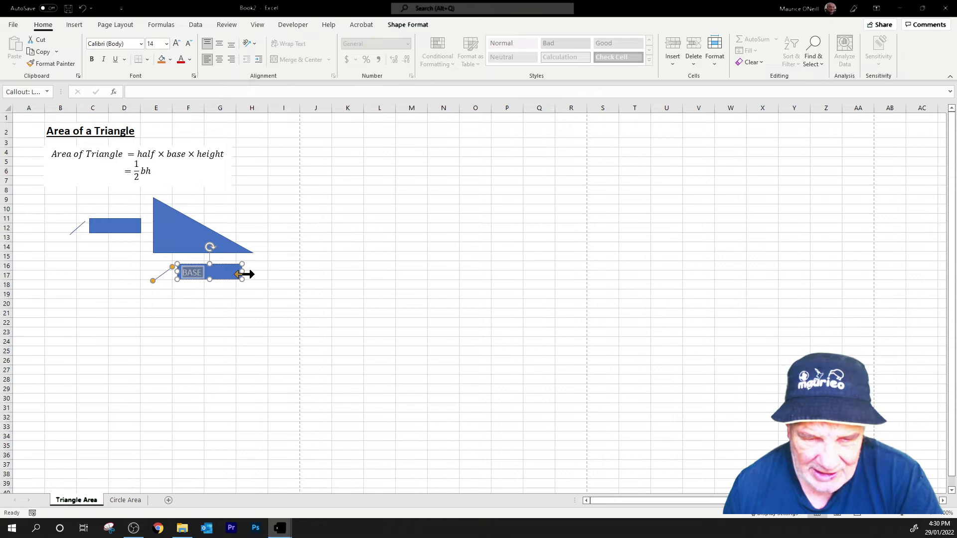
{"action": "mouse_move", "coordinate": [243, 272]}
{"action": "left_mouse_down"}
{"action": "mouse_move", "coordinate": [204, 278]}
{"action": "mouse_move", "coordinate": [212, 278]}
{"action": "mouse_move", "coordinate": [171, 257]}
{"action": "left_mouse_up"}
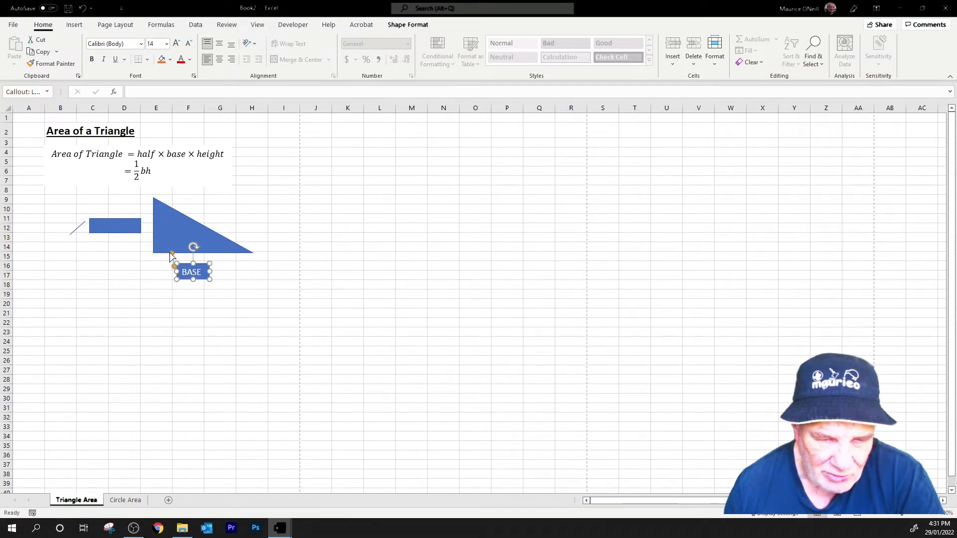
{"action": "left_click", "coordinate": [291, 317]}
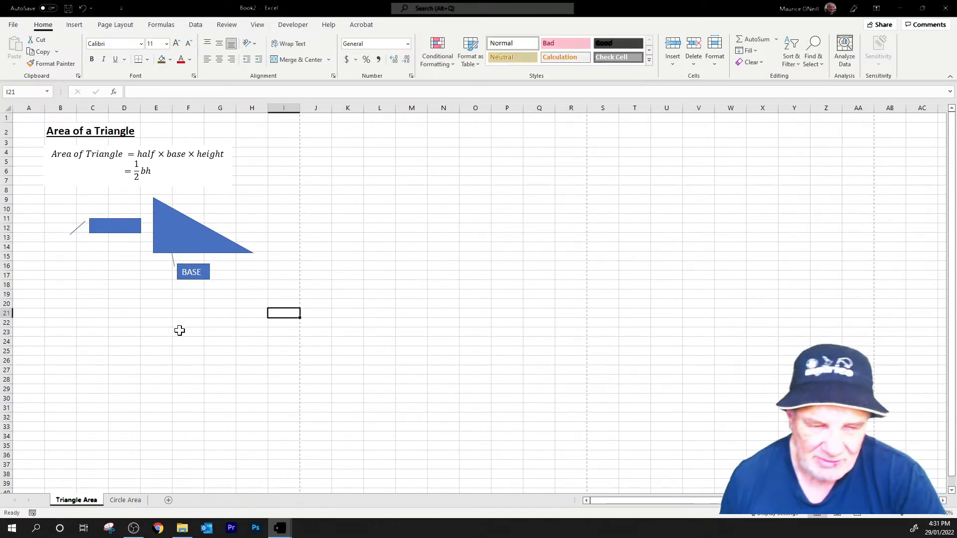
Enter HEIGHT in the left callout at font size 14.
{"action": "left_click", "coordinate": [118, 227]}
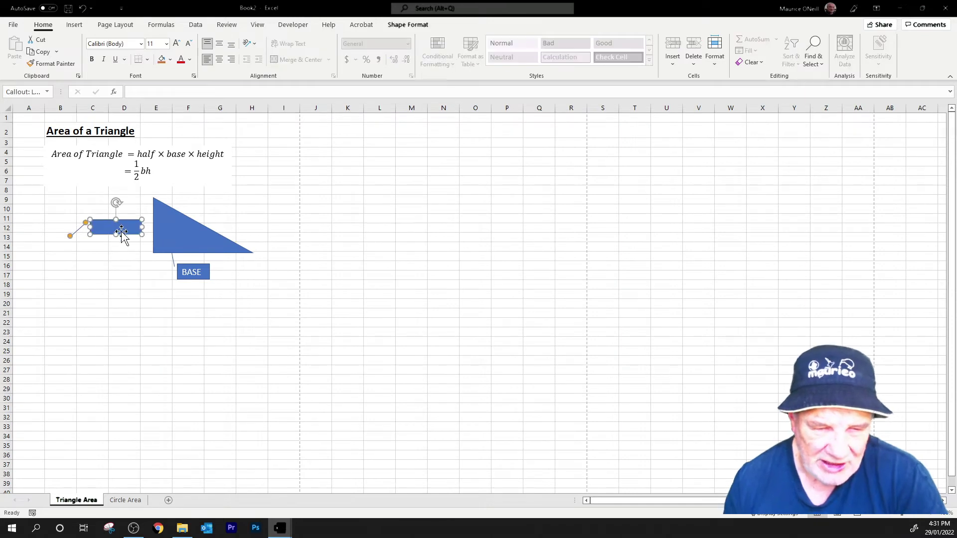
{"action": "left_click", "coordinate": [122, 229]}
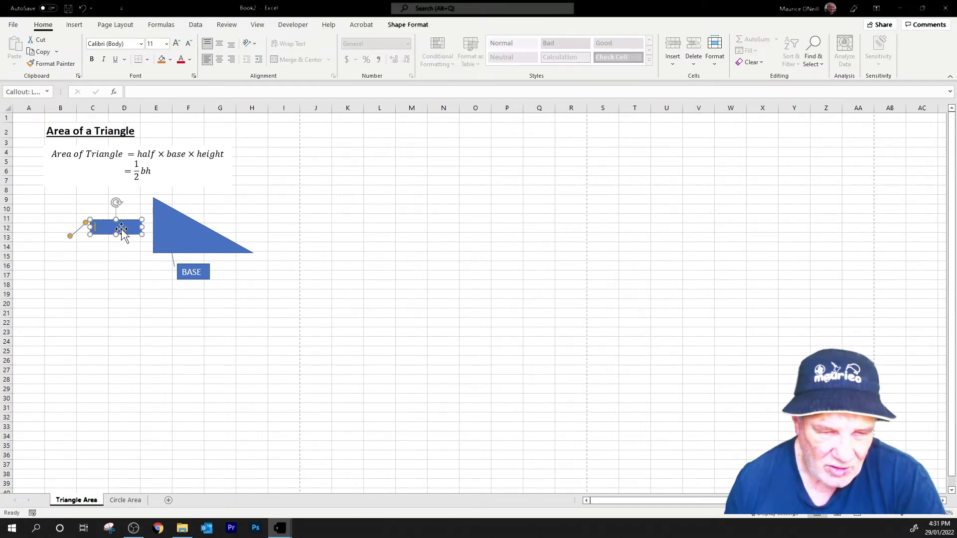
{"action": "left_click", "coordinate": [167, 44]}
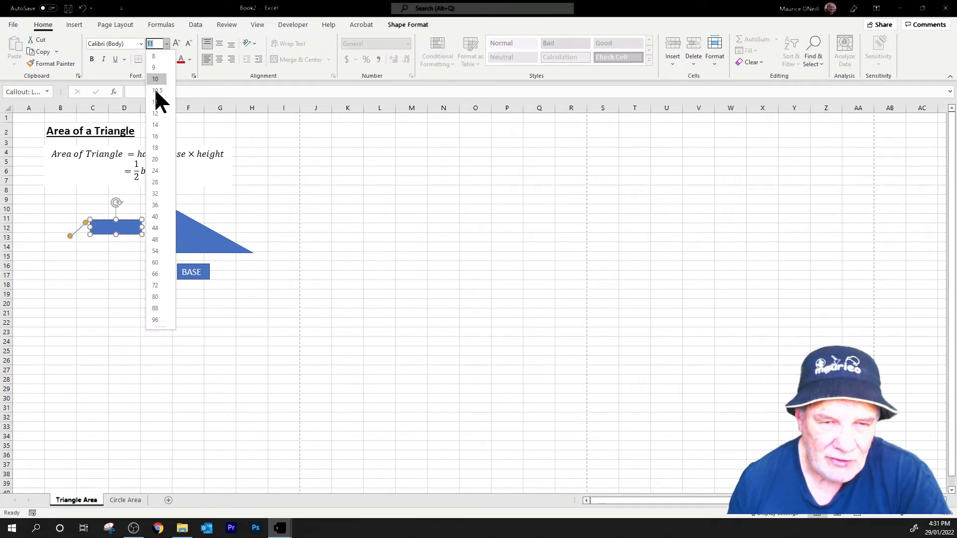
{"action": "left_click", "coordinate": [158, 125]}
{"action": "type", "text": "H"}
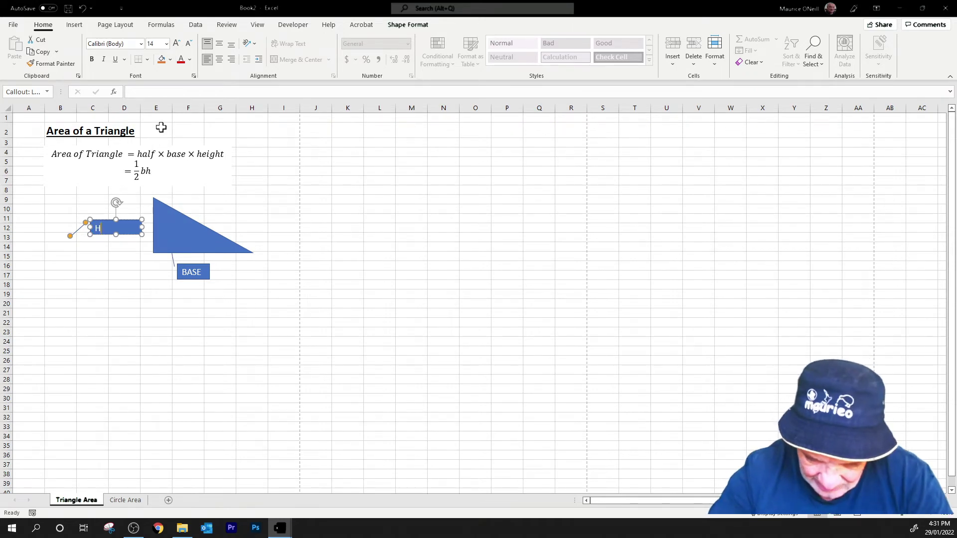
{"action": "type", "text": "EIGHT"}
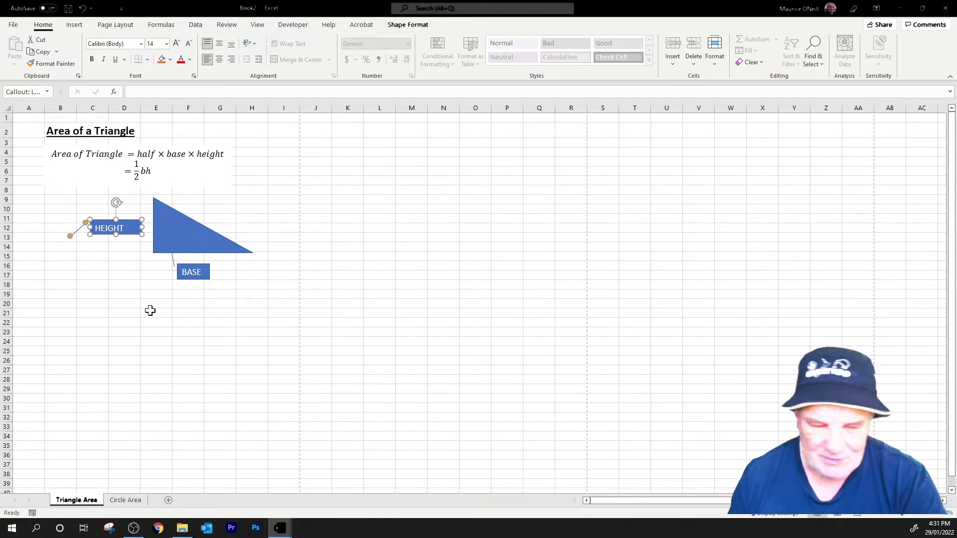
{"action": "left_click", "coordinate": [121, 302]}
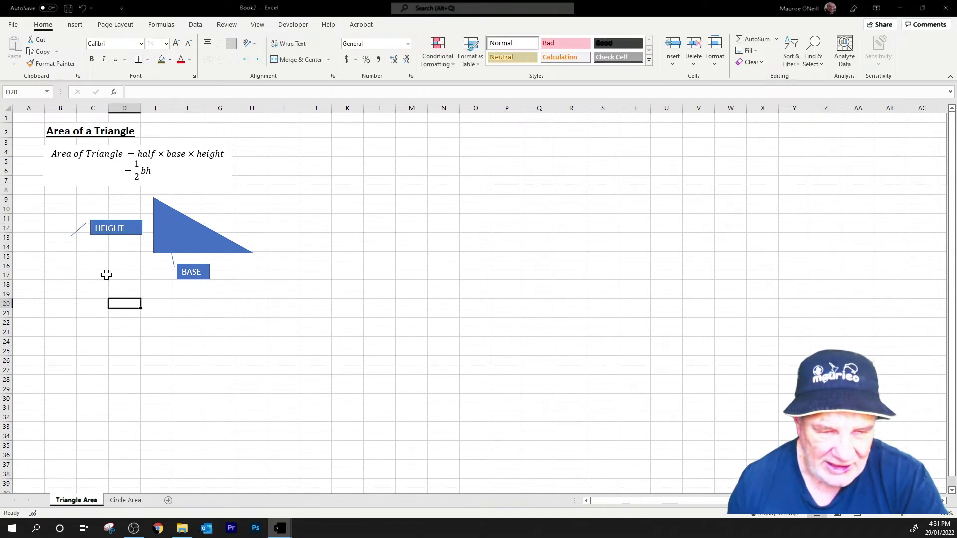
Reposition the HEIGHT callout and point its tail at the triangle's vertical side.
{"action": "left_click", "coordinate": [82, 228]}
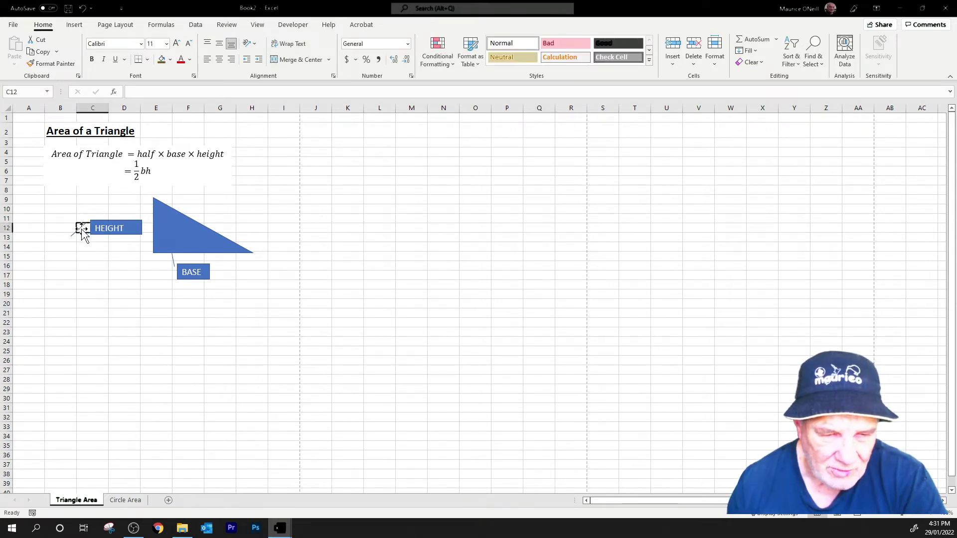
{"action": "left_click", "coordinate": [81, 229]}
{"action": "left_click_drag", "start_coordinate": [88, 226], "coordinate": [146, 230]}
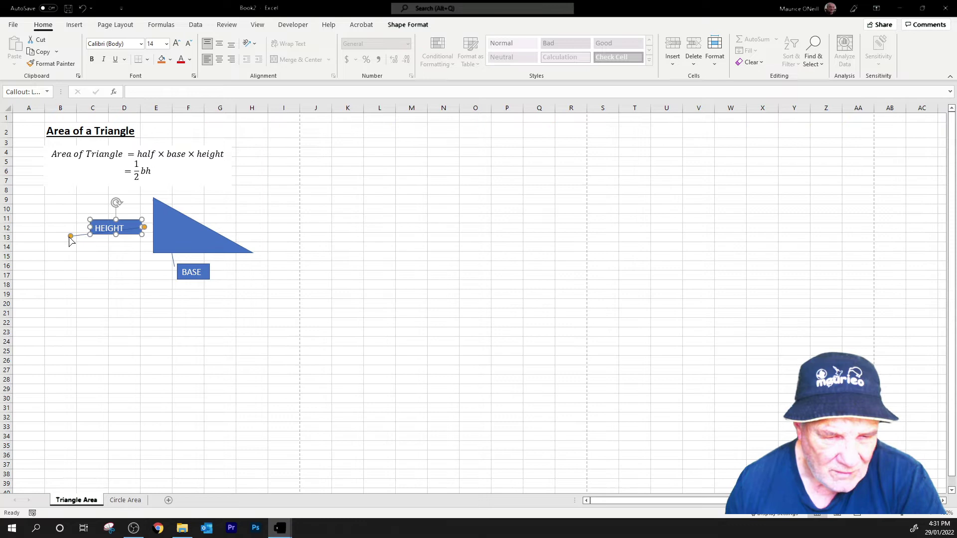
{"action": "mouse_move", "coordinate": [70, 239]}
{"action": "left_mouse_down"}
{"action": "mouse_move", "coordinate": [146, 244]}
{"action": "mouse_move", "coordinate": [149, 233]}
{"action": "left_mouse_up"}
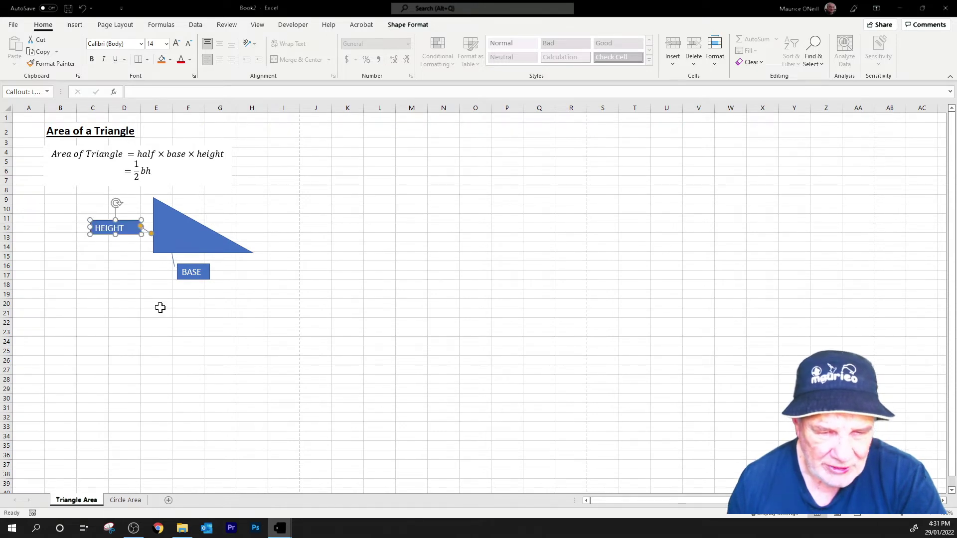
{"action": "left_click", "coordinate": [159, 310]}
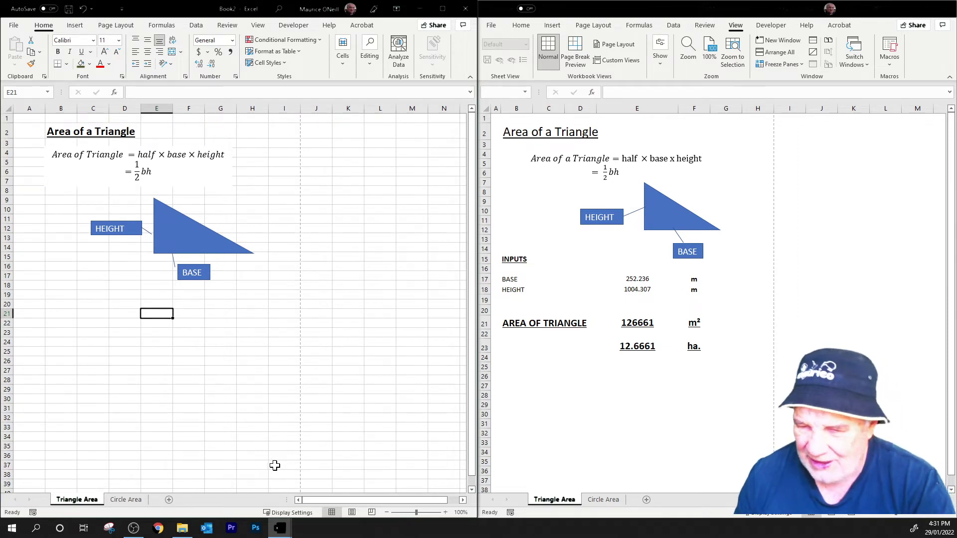
Enter the heading INPUTS in cell B20.
{"action": "left_click_drag", "start_coordinate": [51, 289], "coordinate": [52, 296]}
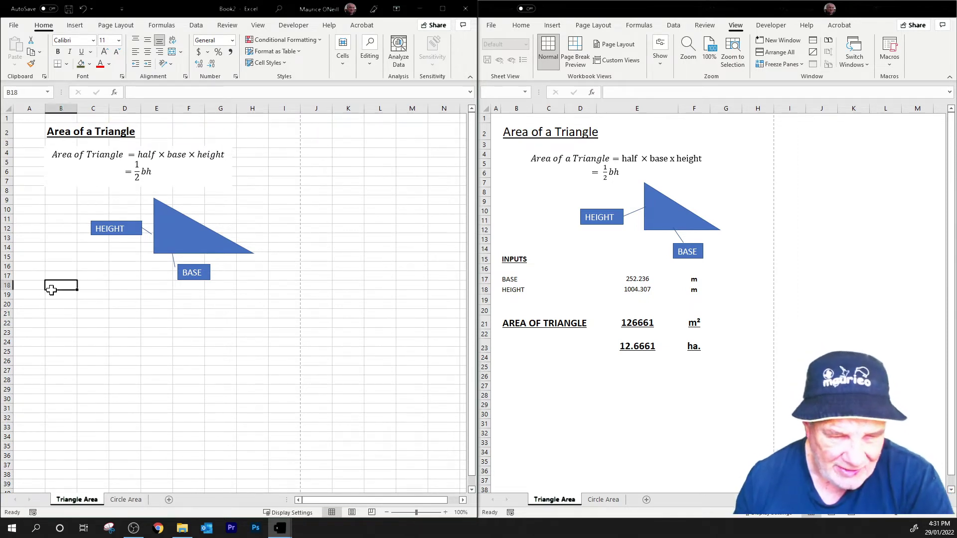
{"action": "left_click", "coordinate": [52, 296]}
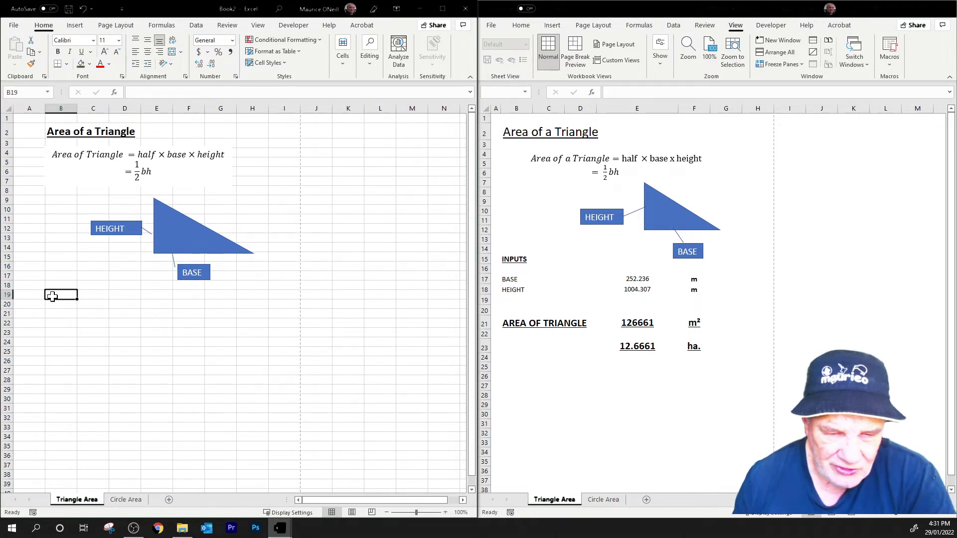
{"action": "left_click", "coordinate": [59, 303]}
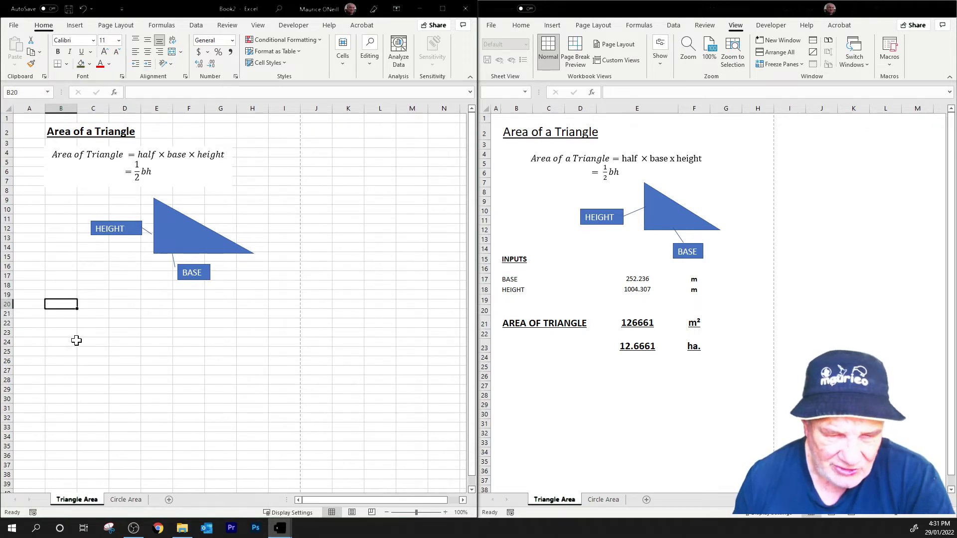
{"action": "left_click", "coordinate": [60, 294]}
{"action": "left_click", "coordinate": [60, 304]}
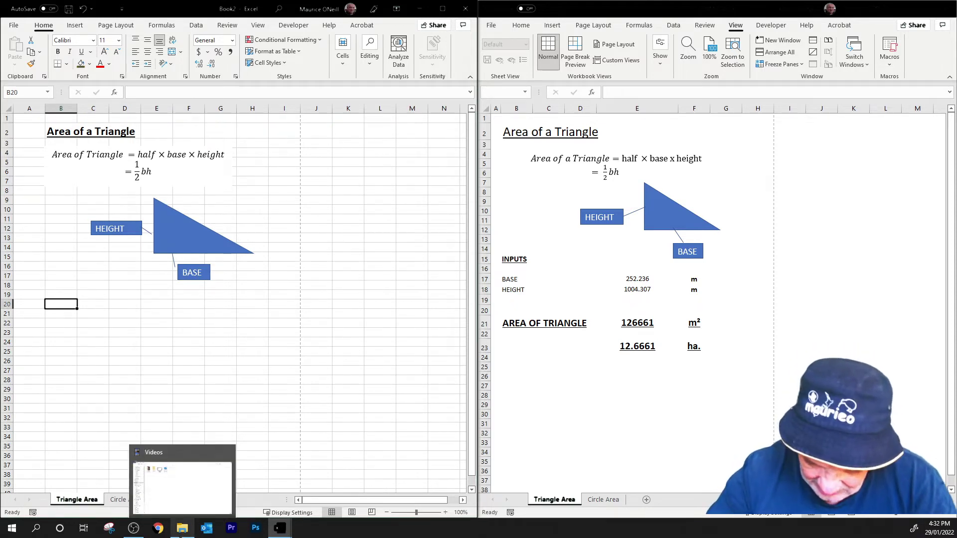
{"action": "type", "text": "INP"}
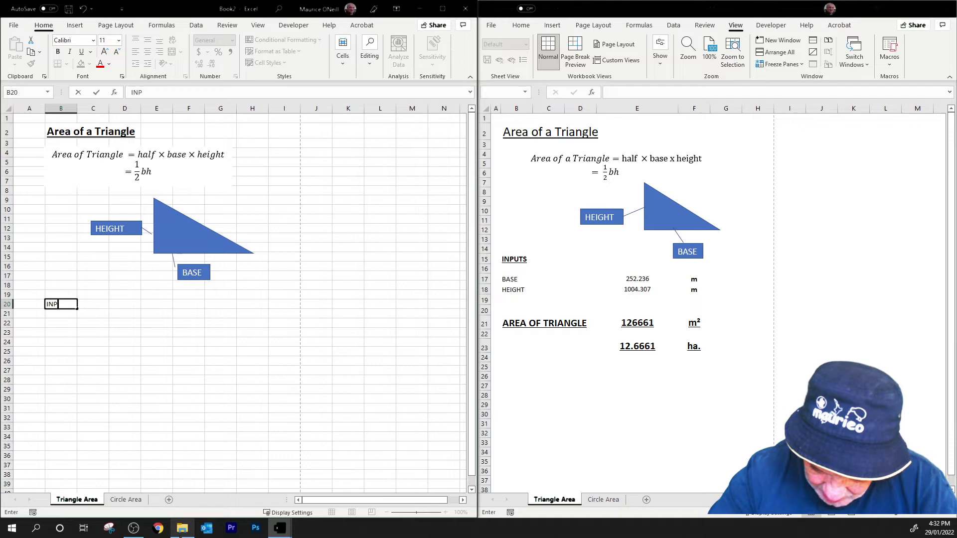
{"action": "type", "text": "UTS"}
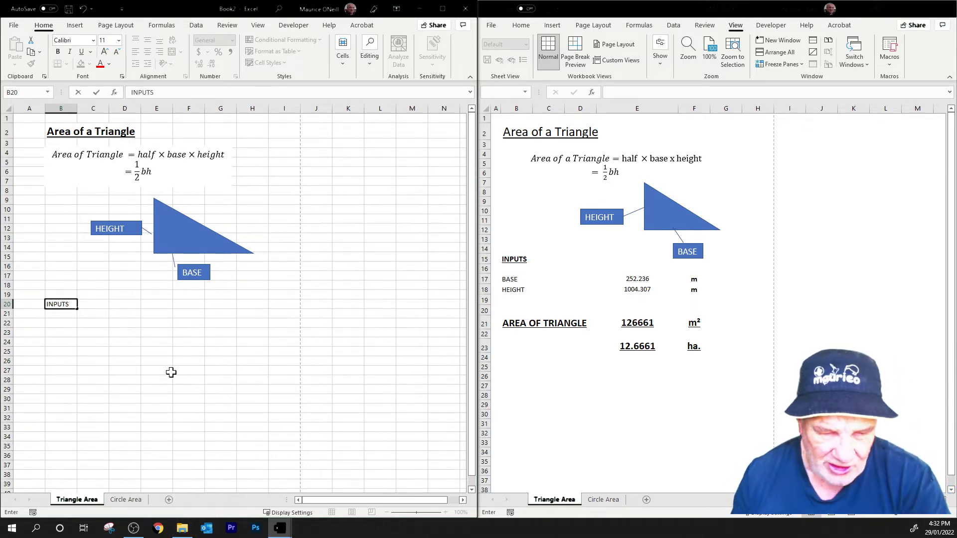
Make the INPUTS heading in B20 bold and underlined.
{"action": "left_click", "coordinate": [58, 50]}
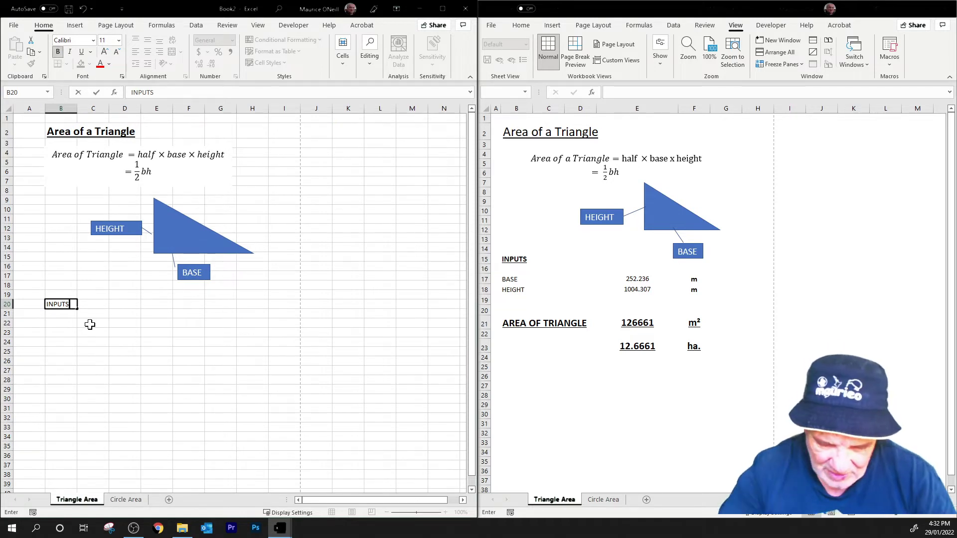
{"action": "left_click", "coordinate": [66, 344]}
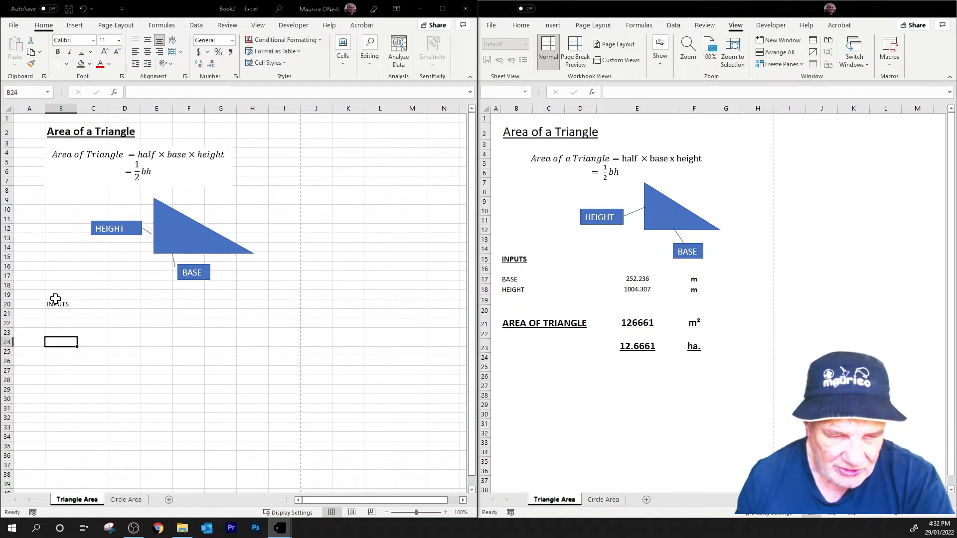
{"action": "left_click", "coordinate": [57, 301]}
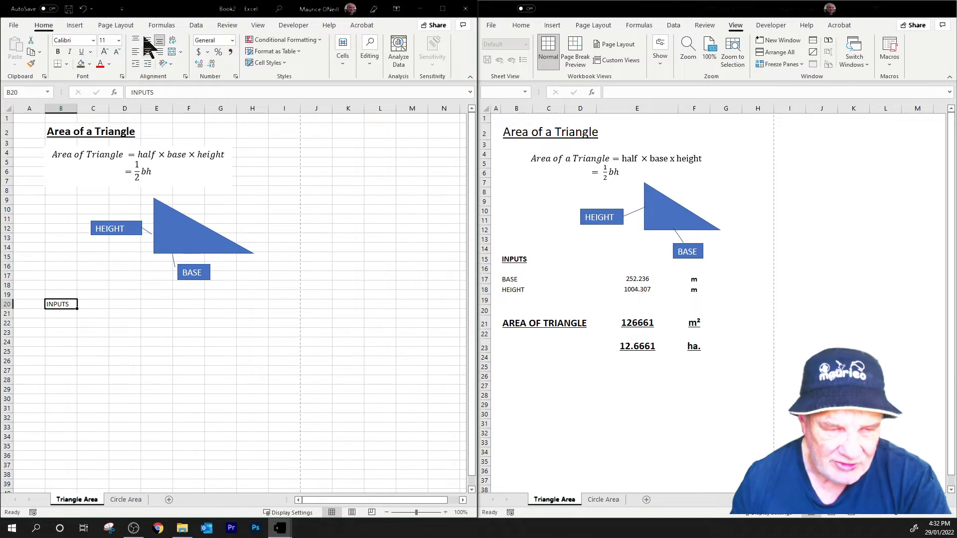
{"action": "left_click", "coordinate": [58, 52]}
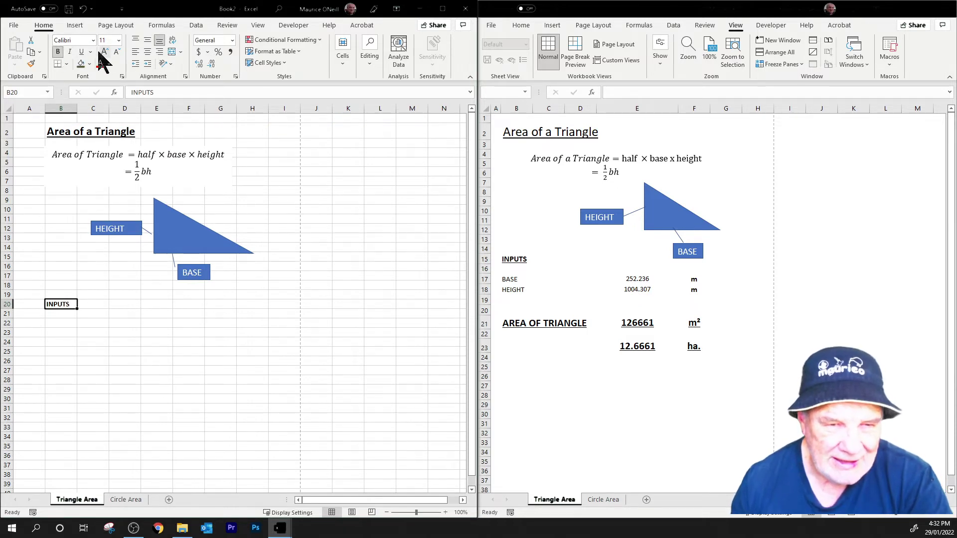
{"action": "left_click", "coordinate": [83, 53]}
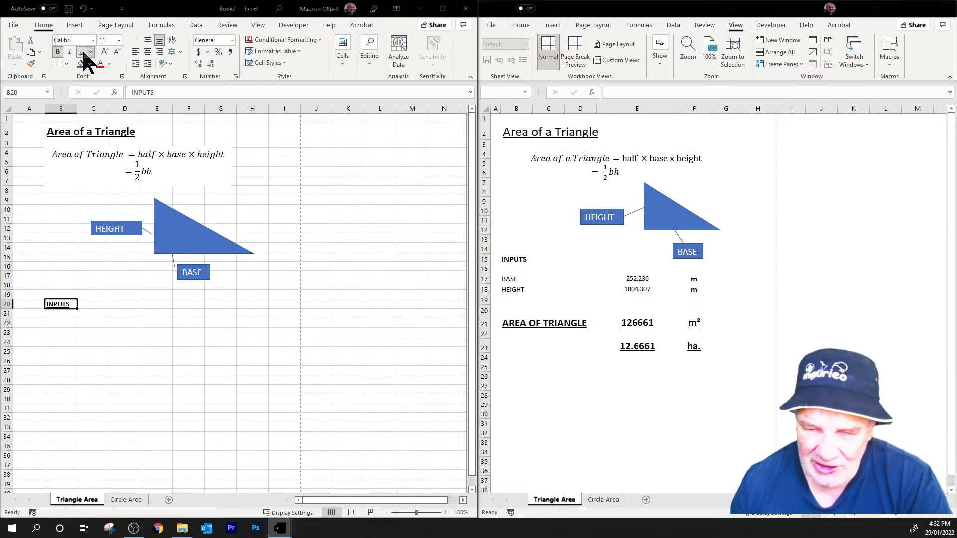
{"action": "left_click", "coordinate": [118, 324]}
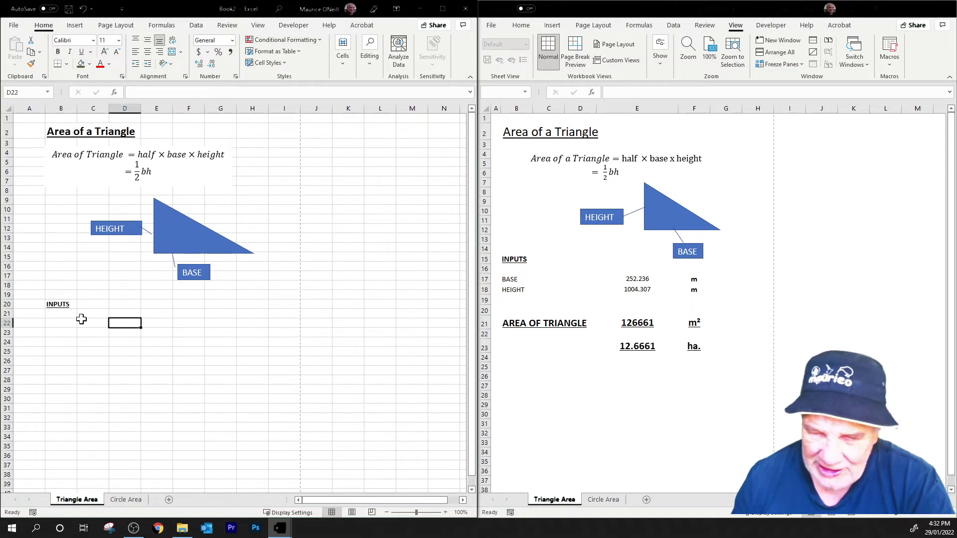
Enter the label BASE in cell B22.
{"action": "left_click", "coordinate": [57, 322]}
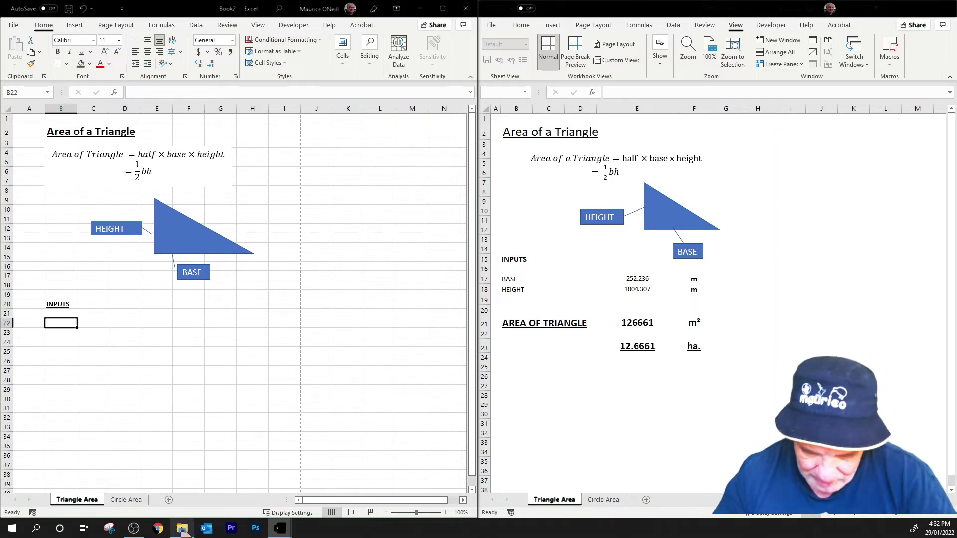
{"action": "type", "text": "BASE"}
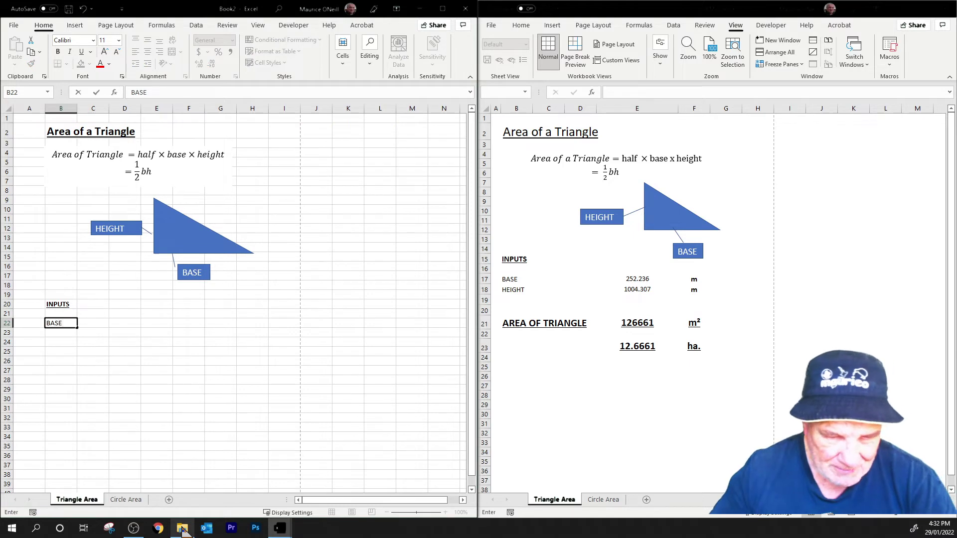
{"action": "key", "text": "Return"}
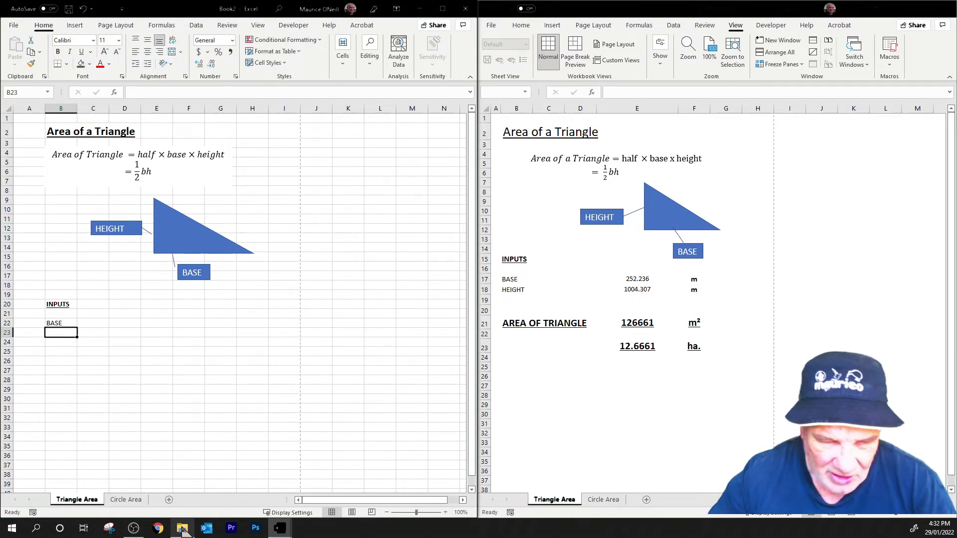
{"action": "type", "text": "HEI"}
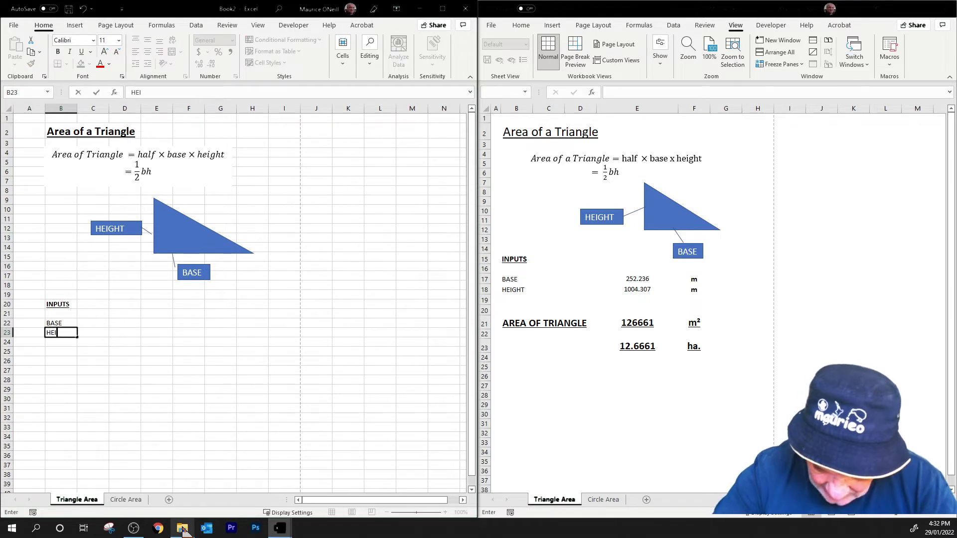
{"action": "type", "text": "GHT"}
Finish the HEIGHT label and move to the input value cells.
{"action": "key", "text": "Return"}
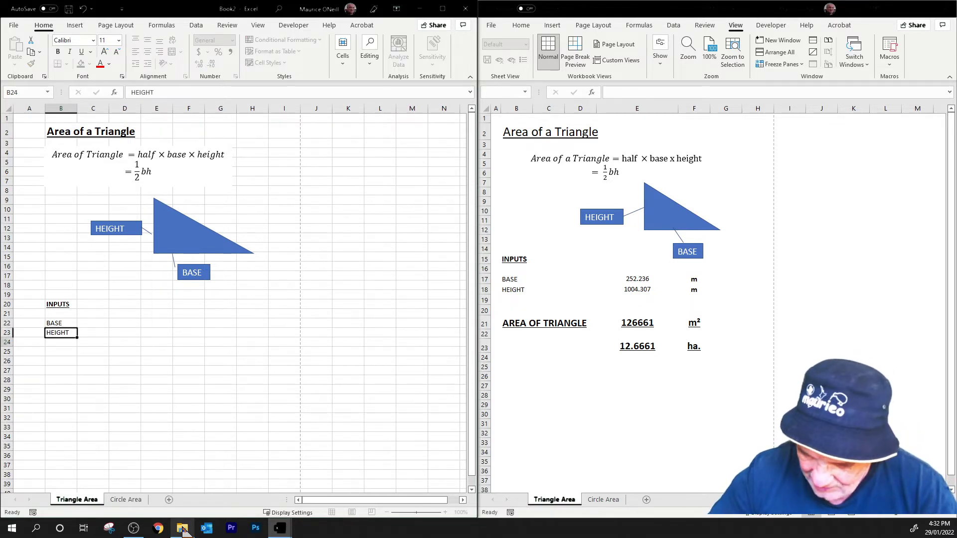
{"action": "key", "text": "Up"}
{"action": "key", "text": "Right"}
{"action": "key", "text": "Up"}
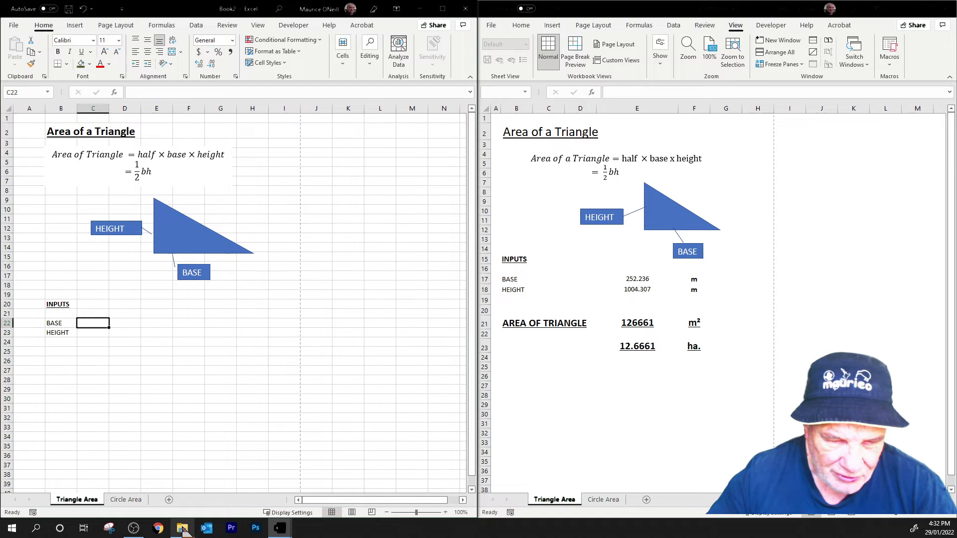
{"action": "key", "text": "Right"}
{"action": "key", "text": "Right"}
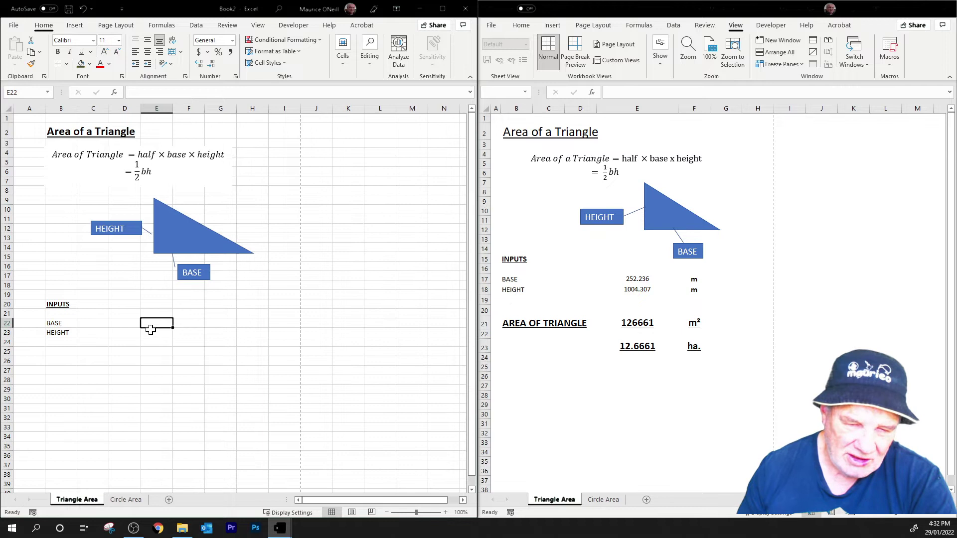
Name cell E22 BASE in the Name Box and check the name.
{"action": "left_click", "coordinate": [32, 92]}
{"action": "type", "text": "BASE"}
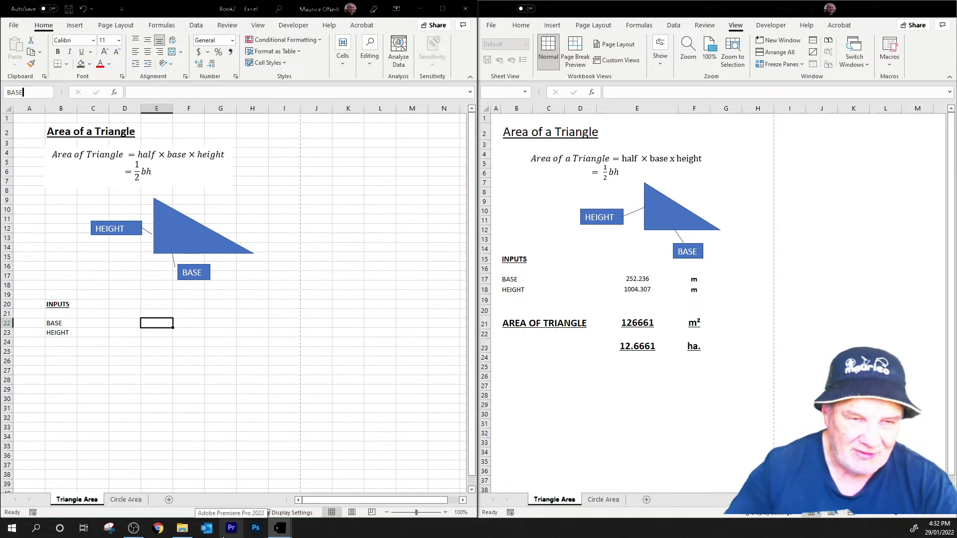
{"action": "left_click", "coordinate": [278, 528]}
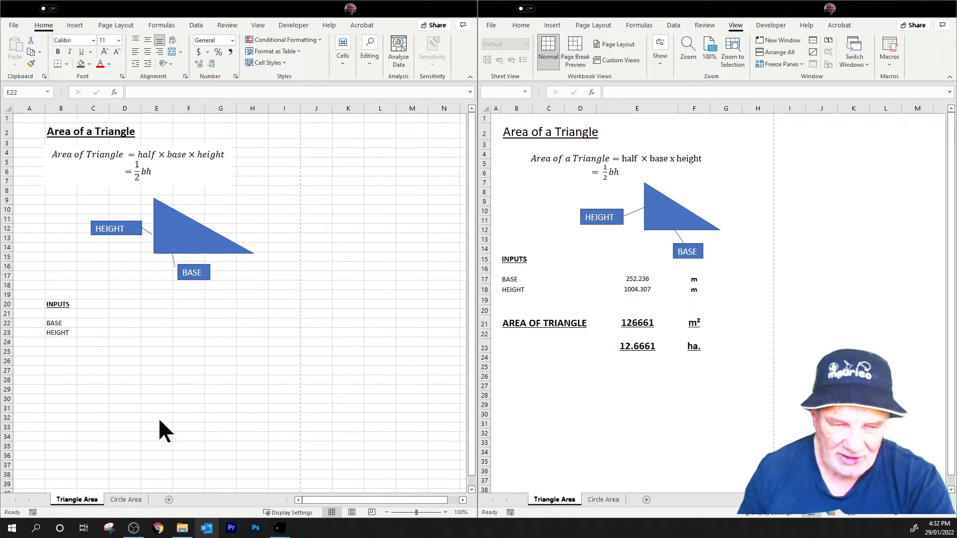
{"action": "left_click", "coordinate": [156, 321]}
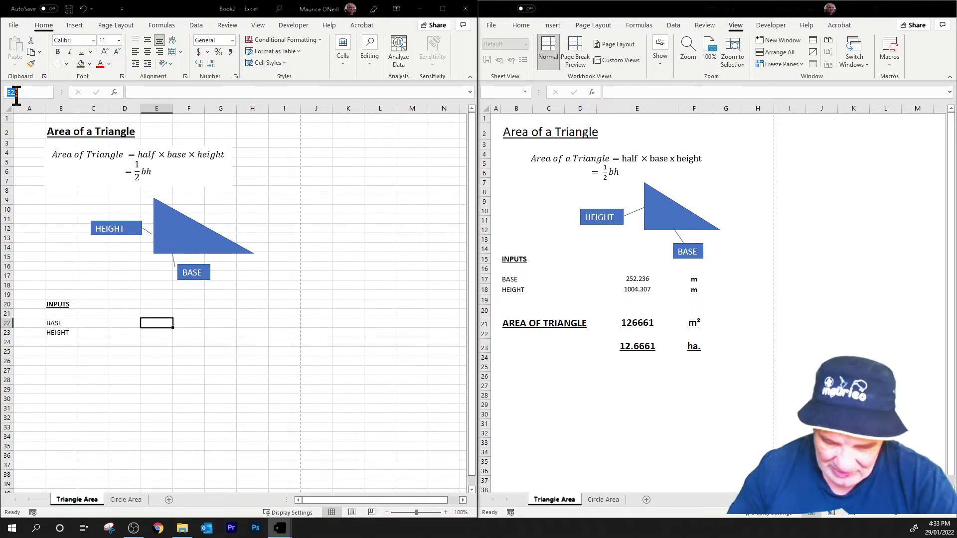
{"action": "type", "text": "BASE"}
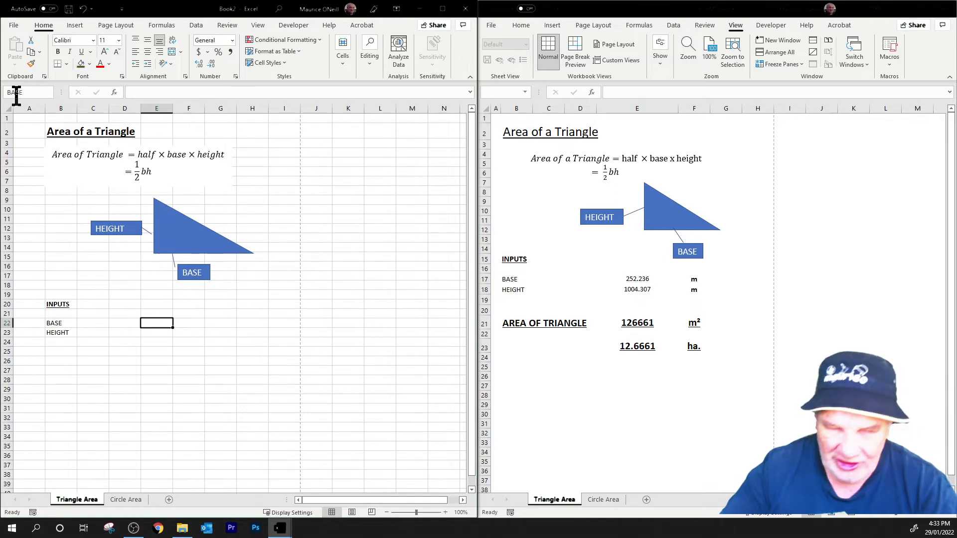
{"action": "key", "text": "Return"}
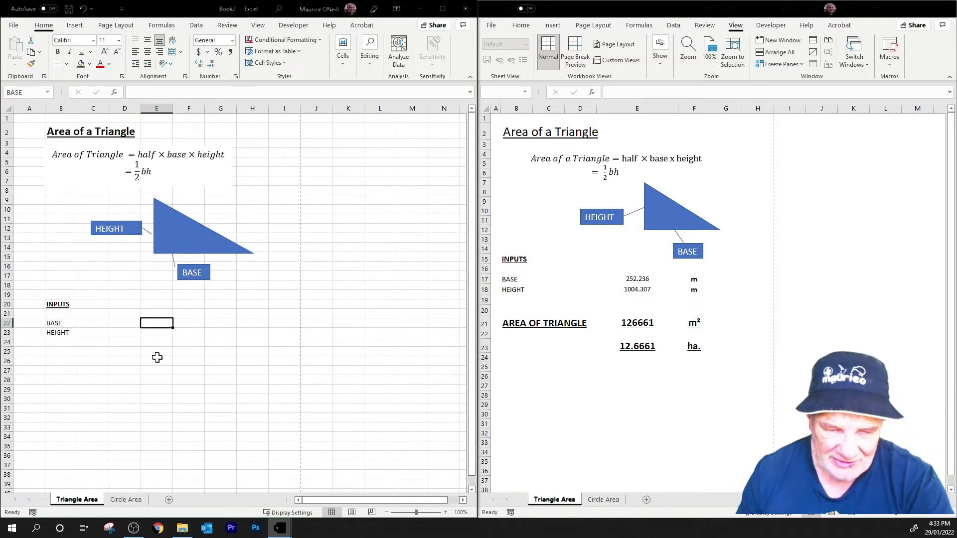
{"action": "left_click", "coordinate": [157, 352]}
{"action": "left_click", "coordinate": [166, 322]}
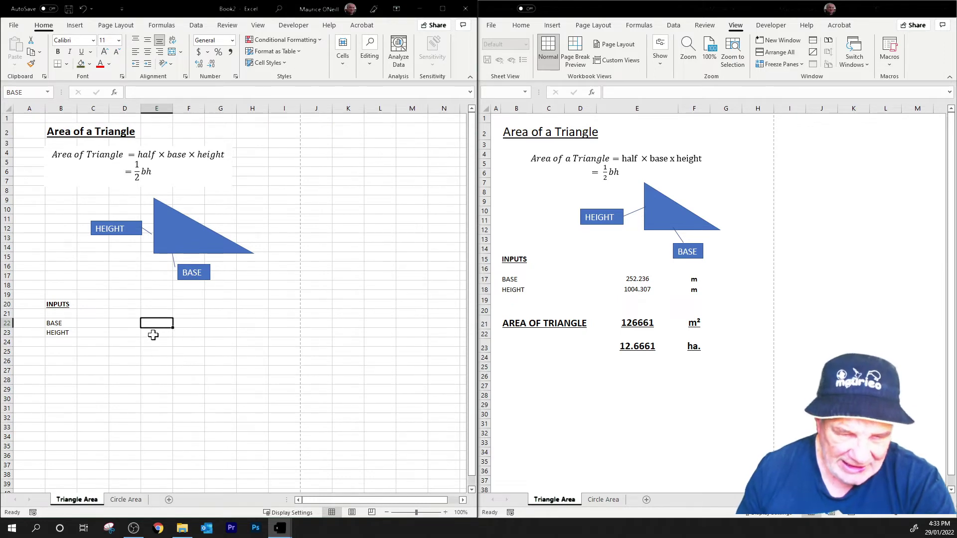
Name cell E23 HEIGHT and verify both BASE and HEIGHT names.
{"action": "left_click", "coordinate": [153, 333]}
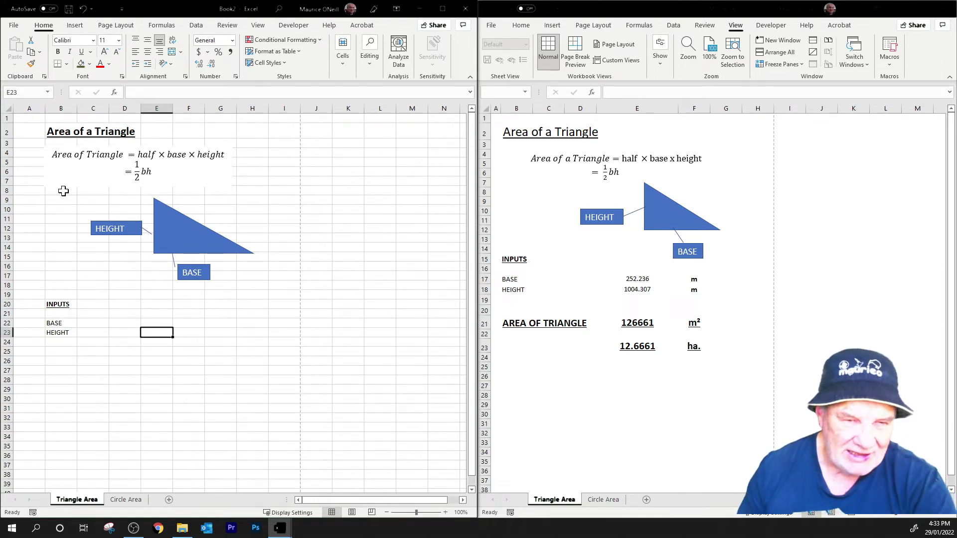
{"action": "left_click", "coordinate": [37, 91]}
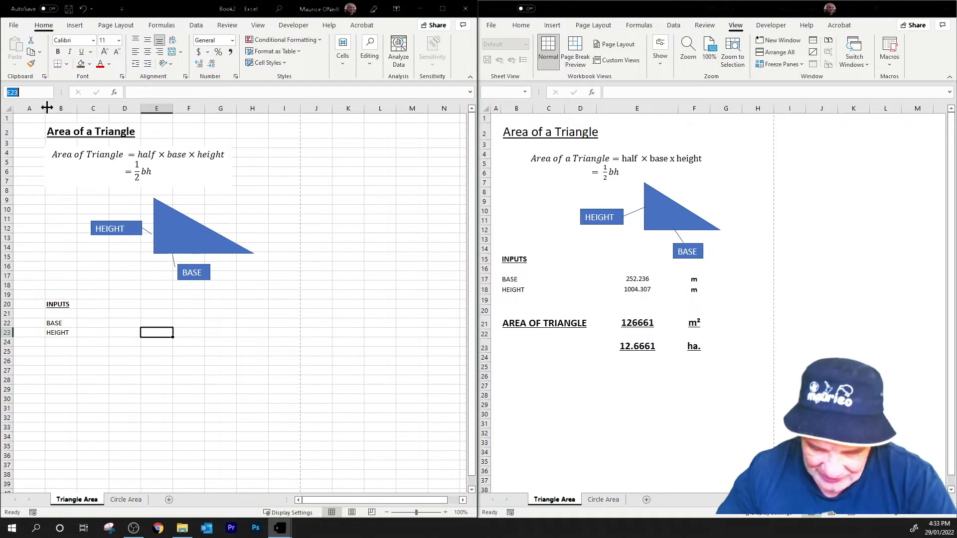
{"action": "type", "text": "HEIGH"}
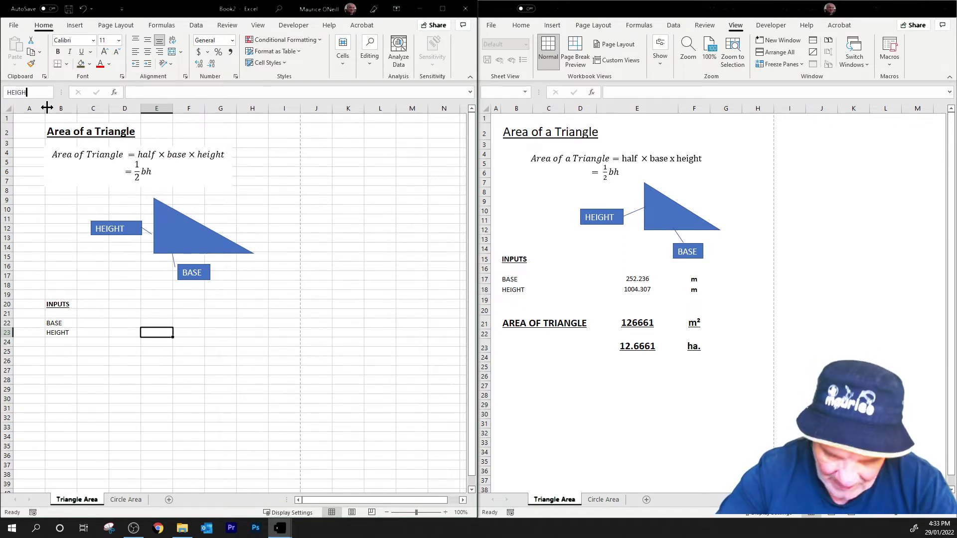
{"action": "type", "text": "T"}
{"action": "key", "text": "Return"}
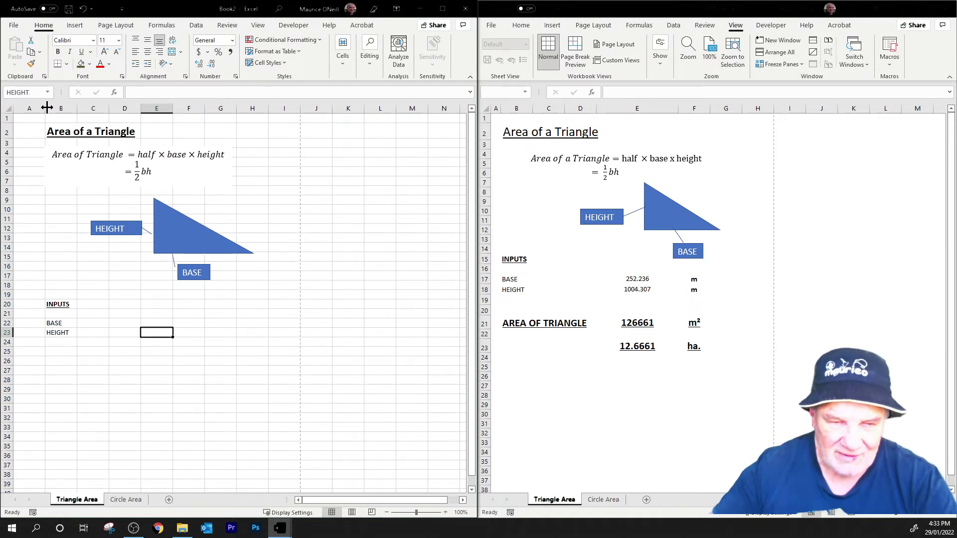
{"action": "left_click", "coordinate": [154, 352]}
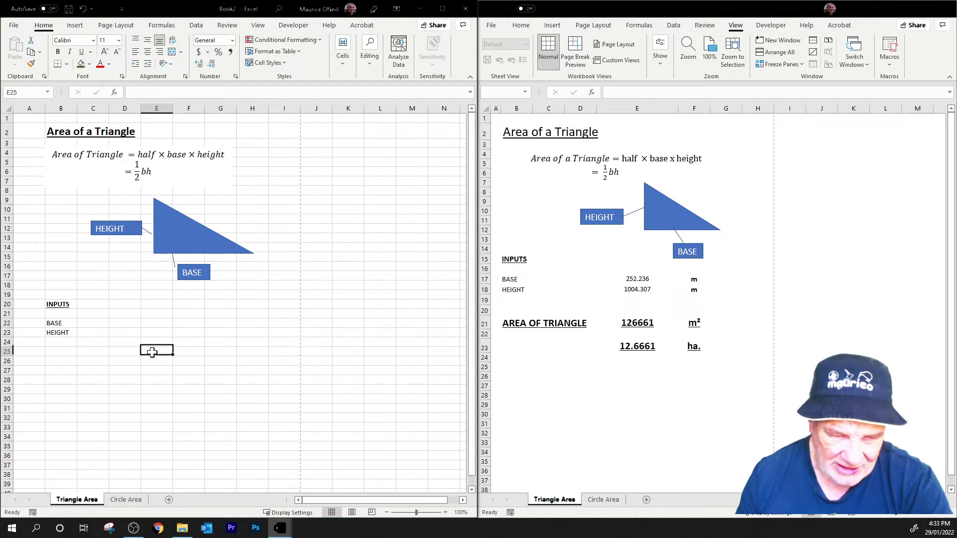
{"action": "left_click", "coordinate": [158, 320]}
{"action": "left_click", "coordinate": [159, 331]}
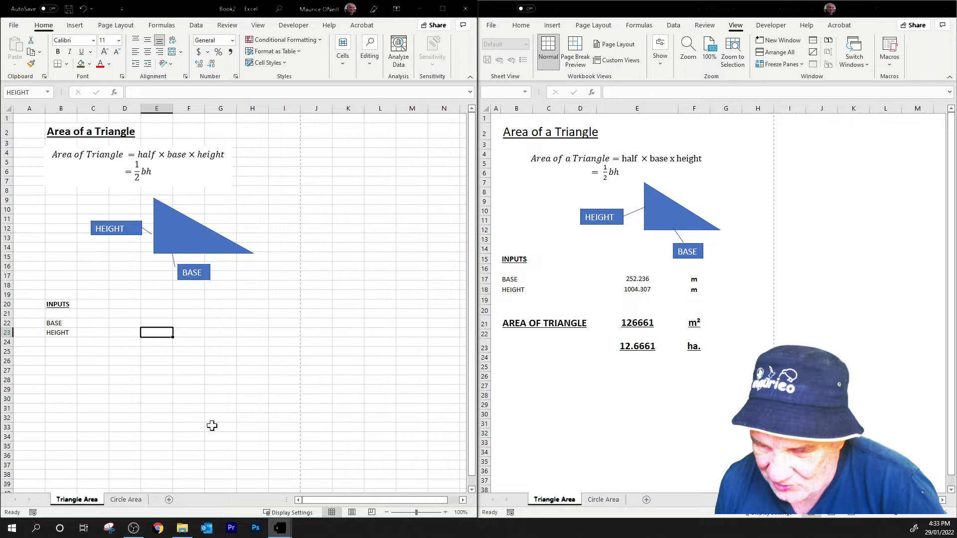
Enter a bold, centred 'm' unit label in G22 beside BASE.
{"action": "left_click", "coordinate": [182, 324]}
{"action": "left_click", "coordinate": [220, 322]}
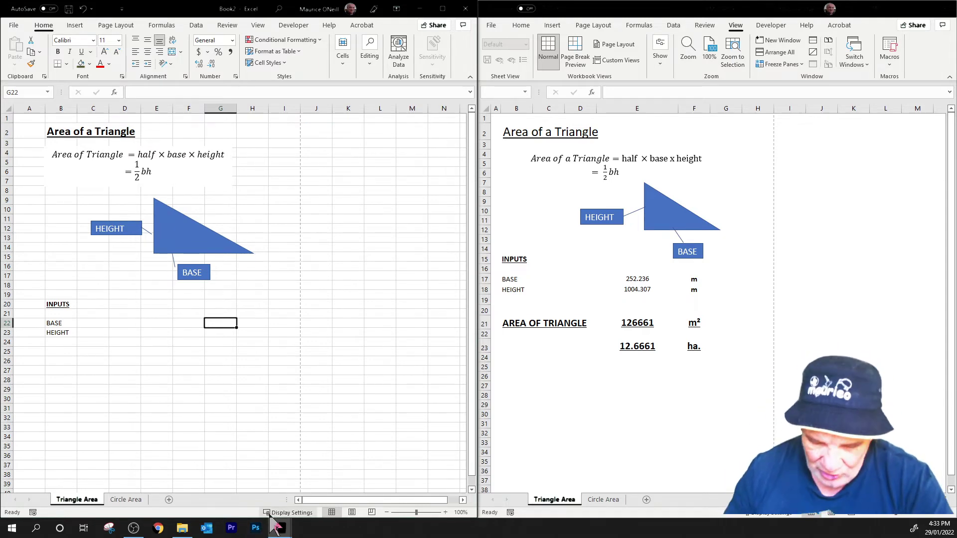
{"action": "type", "text": "M"}
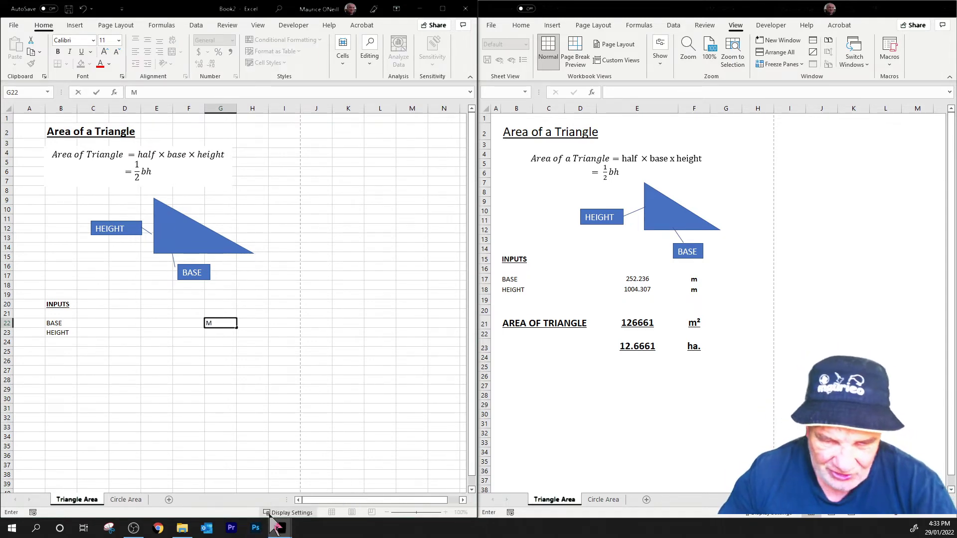
{"action": "key", "text": "BackSpace"}
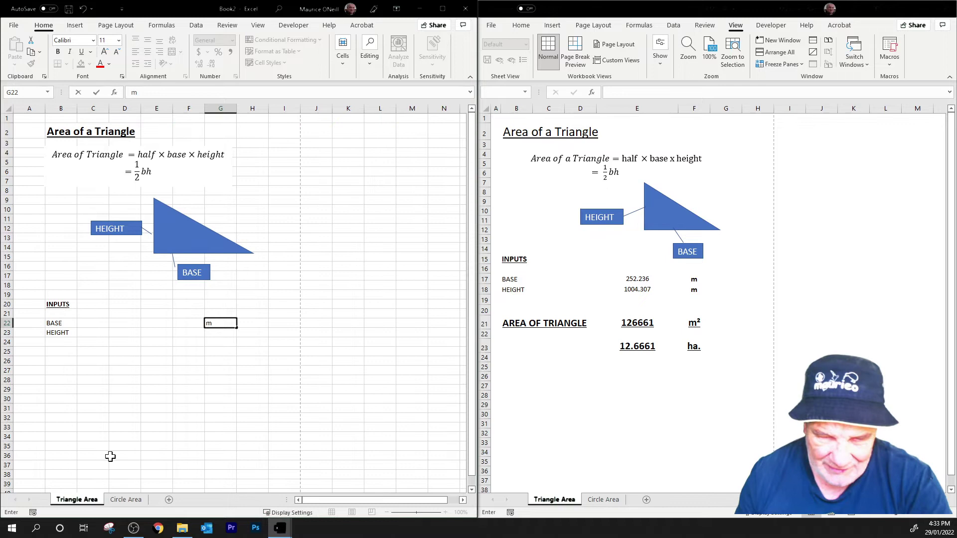
{"action": "left_click", "coordinate": [213, 344]}
{"action": "left_click", "coordinate": [218, 324]}
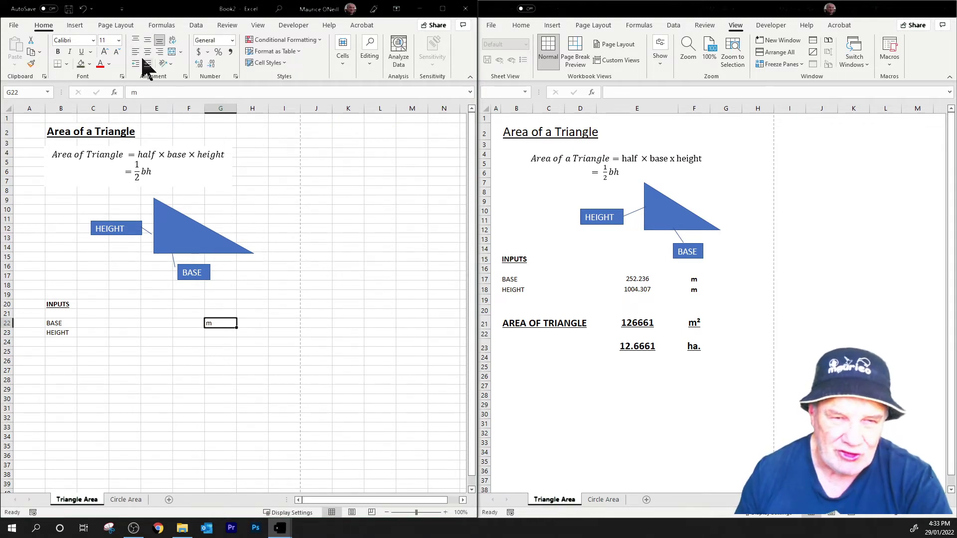
{"action": "left_click", "coordinate": [59, 51]}
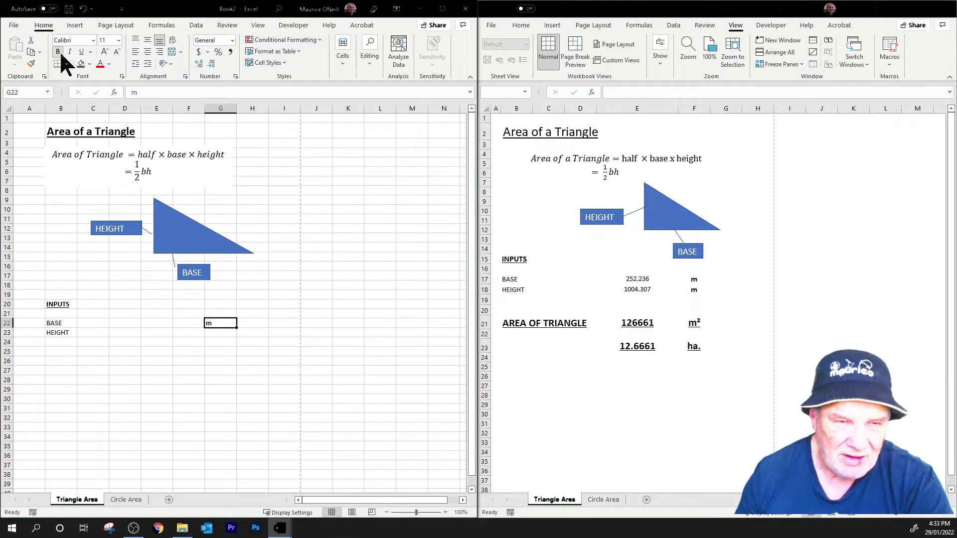
{"action": "left_click", "coordinate": [147, 52]}
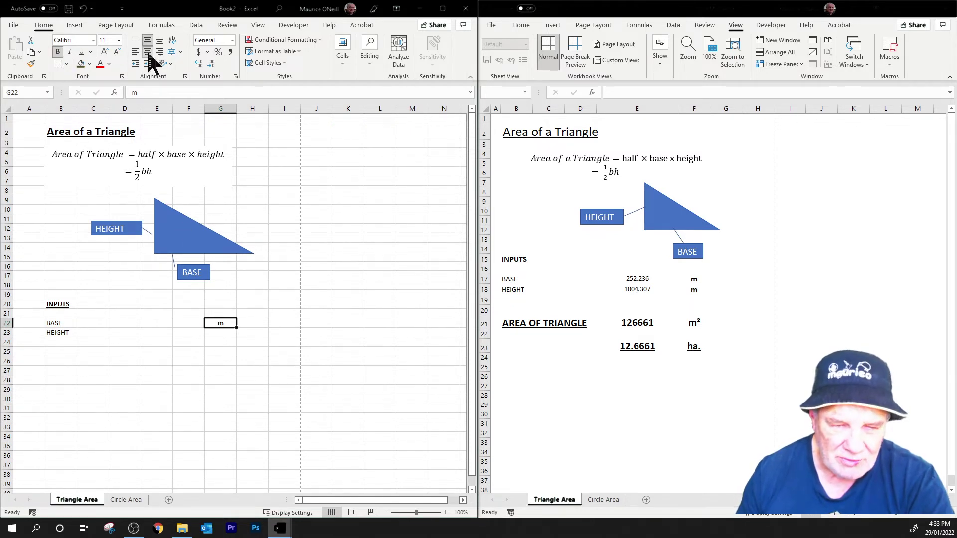
Copy the 'm' label from G22 into G23 beside HEIGHT.
{"action": "left_click", "coordinate": [272, 292]}
{"action": "left_click", "coordinate": [224, 325]}
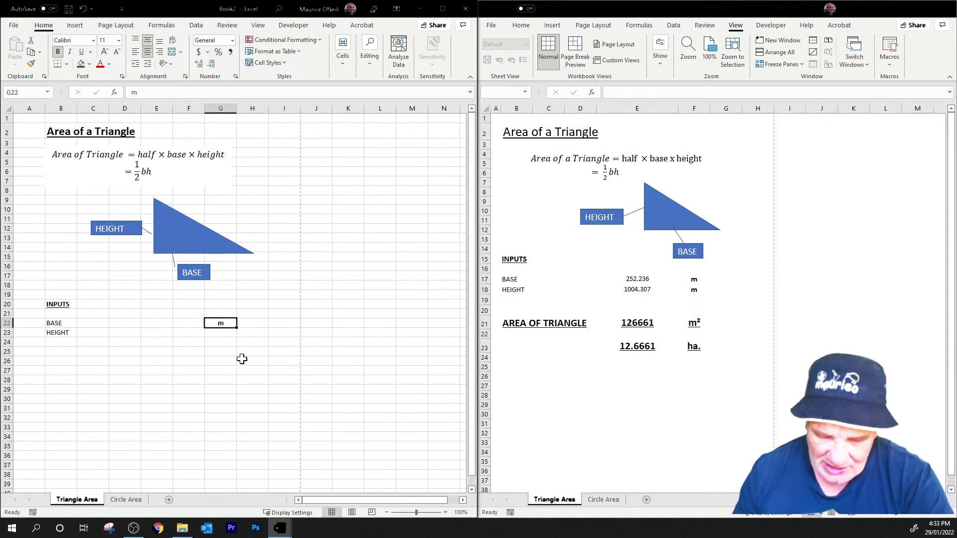
{"action": "key", "text": "ctrl+c"}
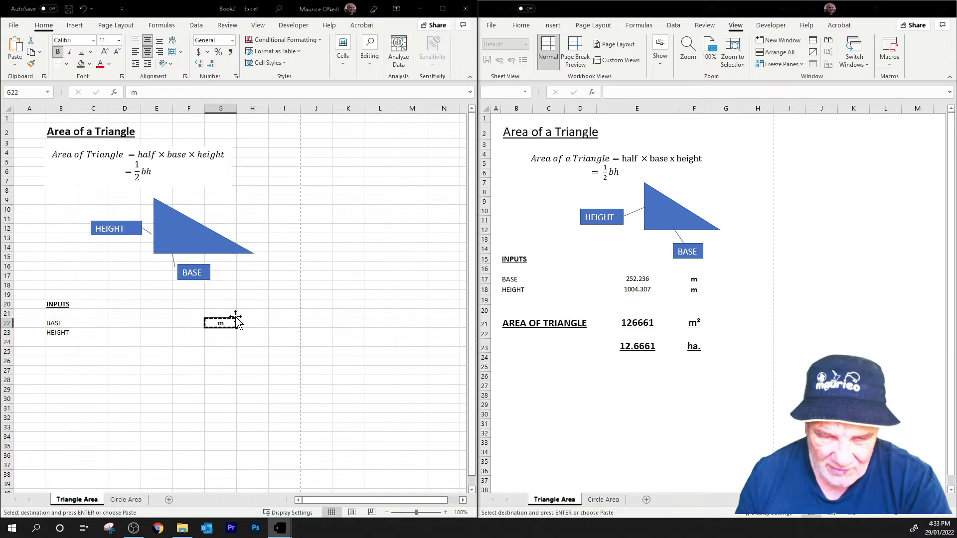
{"action": "left_click", "coordinate": [223, 331]}
{"action": "key", "text": "ctrl+v"}
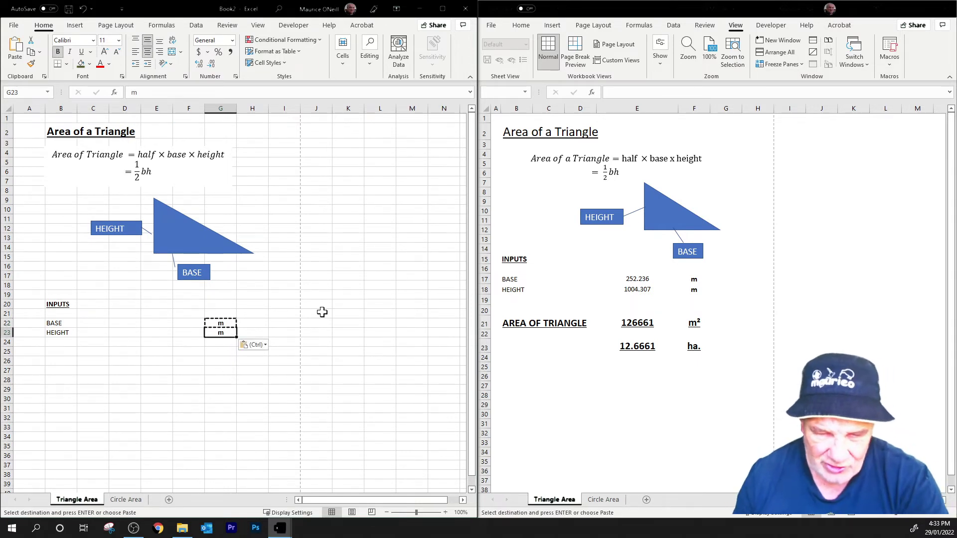
{"action": "left_click_drag", "start_coordinate": [320, 313], "coordinate": [333, 340]}
{"action": "left_click", "coordinate": [348, 267]}
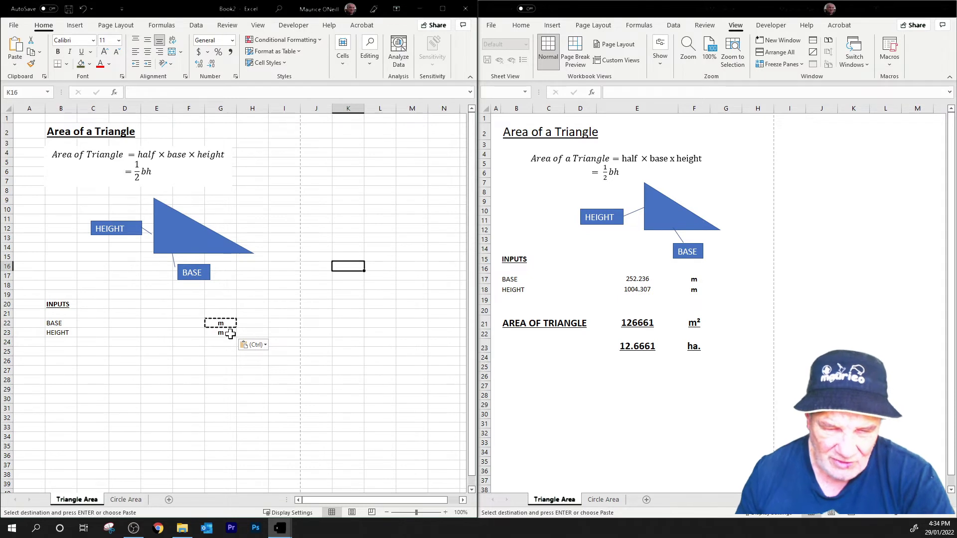
{"action": "left_click", "coordinate": [160, 325]}
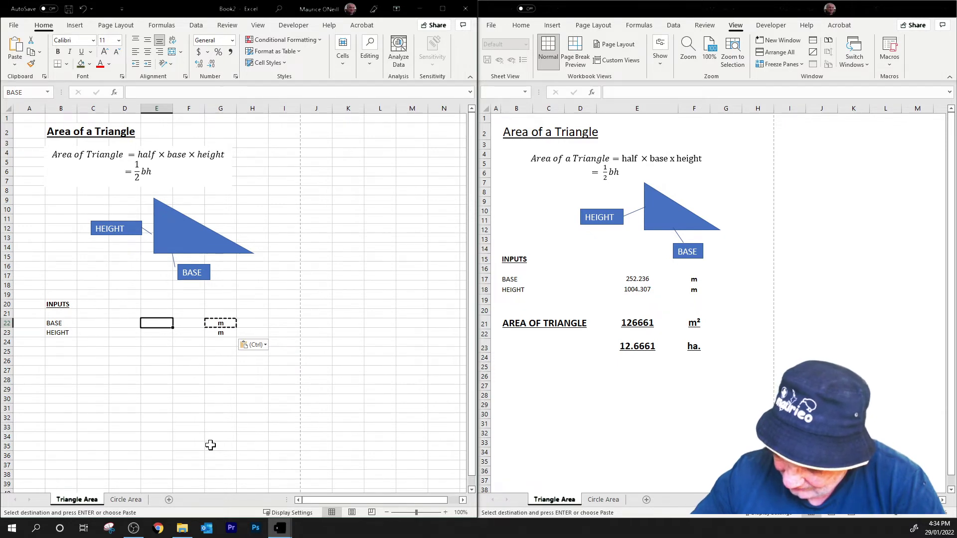
{"action": "type", "text": "4"}
Enter base 4 and height 8 in E22:E23, formatted to three decimals.
{"action": "key", "text": "Return"}
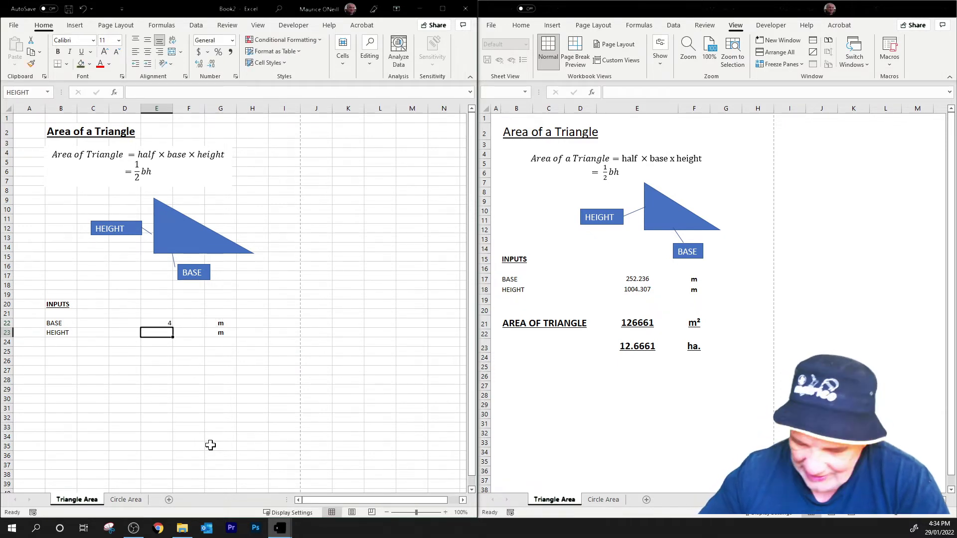
{"action": "type", "text": "8"}
{"action": "key", "text": "Return"}
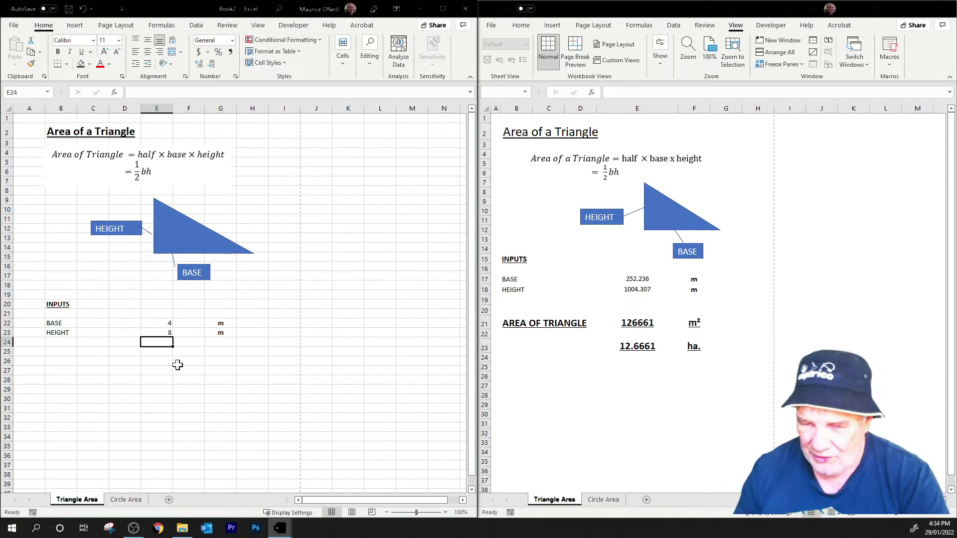
{"action": "left_click_drag", "start_coordinate": [166, 324], "coordinate": [160, 334]}
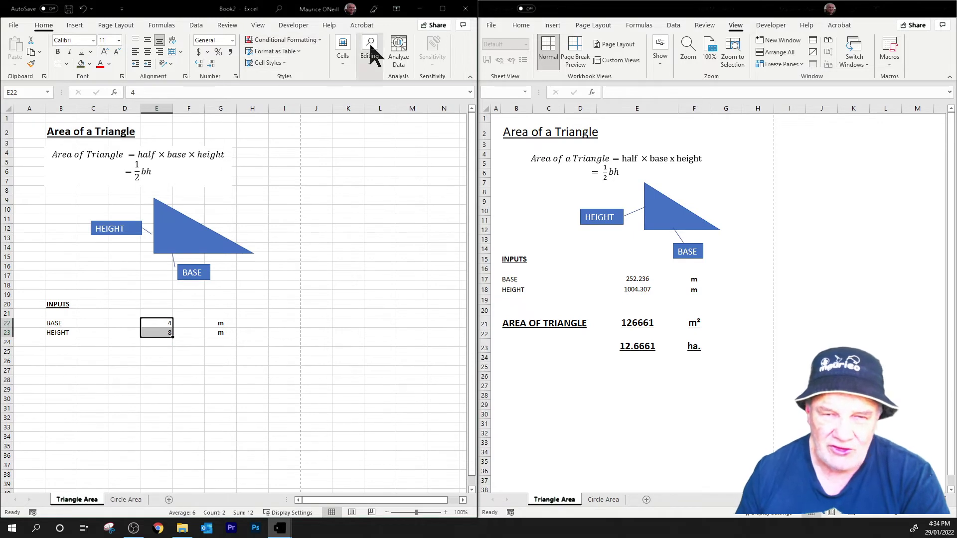
{"action": "left_click", "coordinate": [201, 67]}
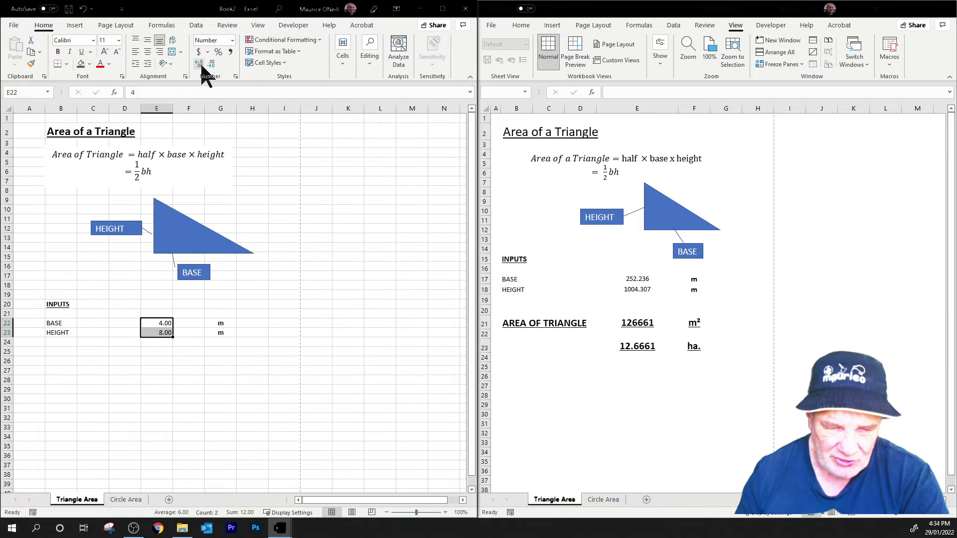
{"action": "left_click", "coordinate": [200, 66]}
{"action": "left_click", "coordinate": [316, 323]}
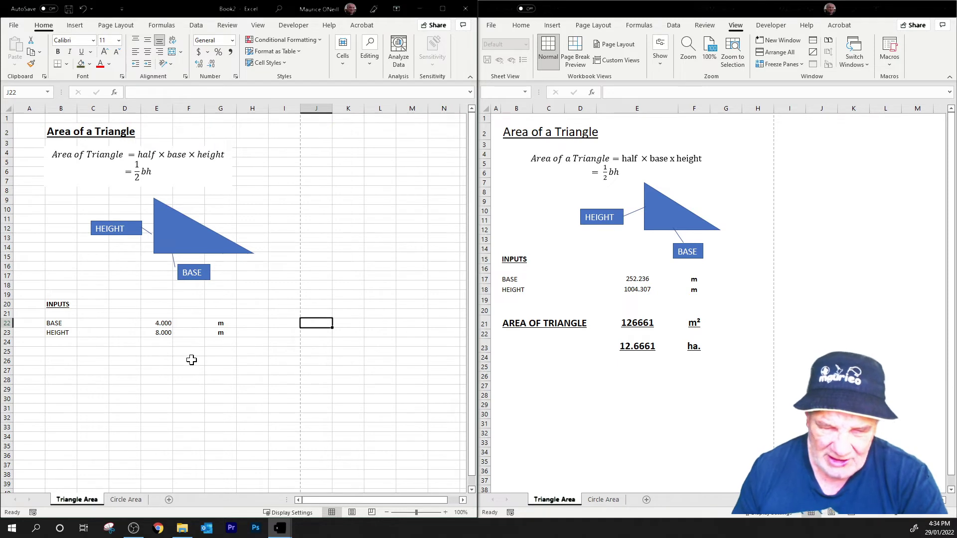
{"action": "left_click", "coordinate": [163, 321]}
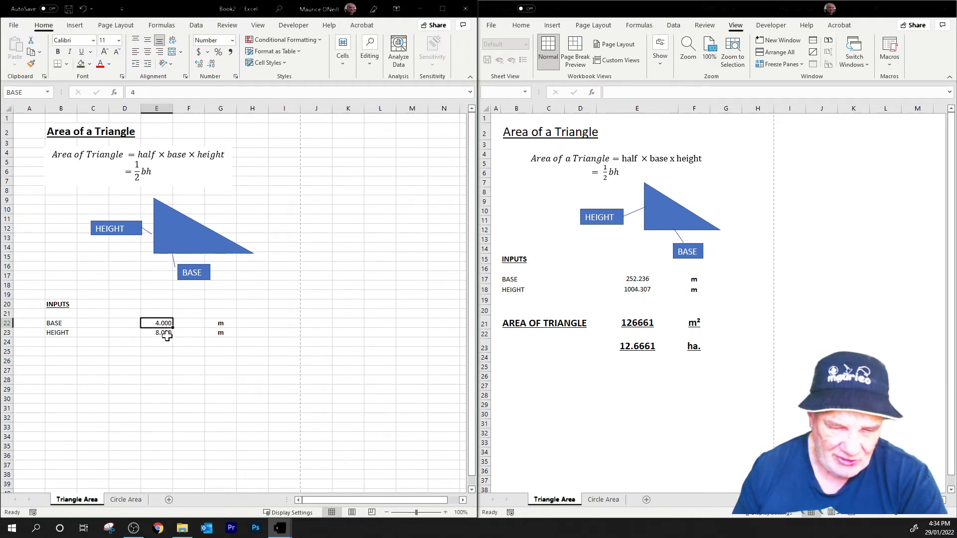
{"action": "left_click", "coordinate": [166, 335]}
{"action": "left_click", "coordinate": [176, 379]}
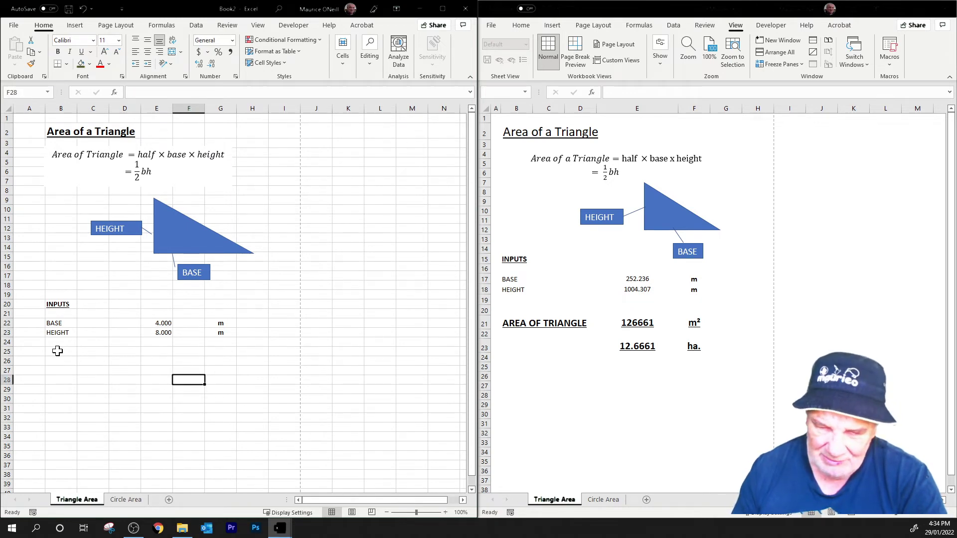
Enter 'AREA OF TRIANGLE' in B25, styled bold, size 14 and underlined.
{"action": "left_click", "coordinate": [59, 352]}
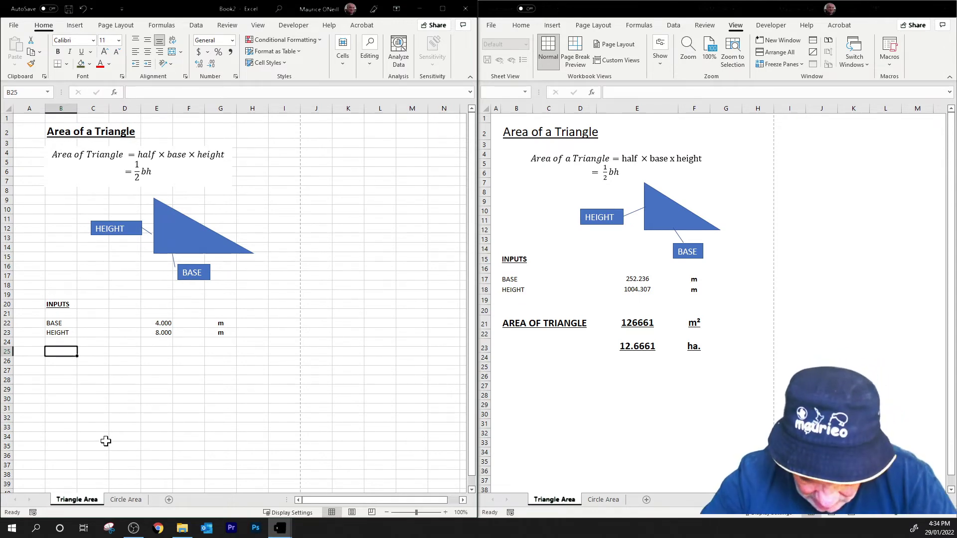
{"action": "type", "text": "AREA"}
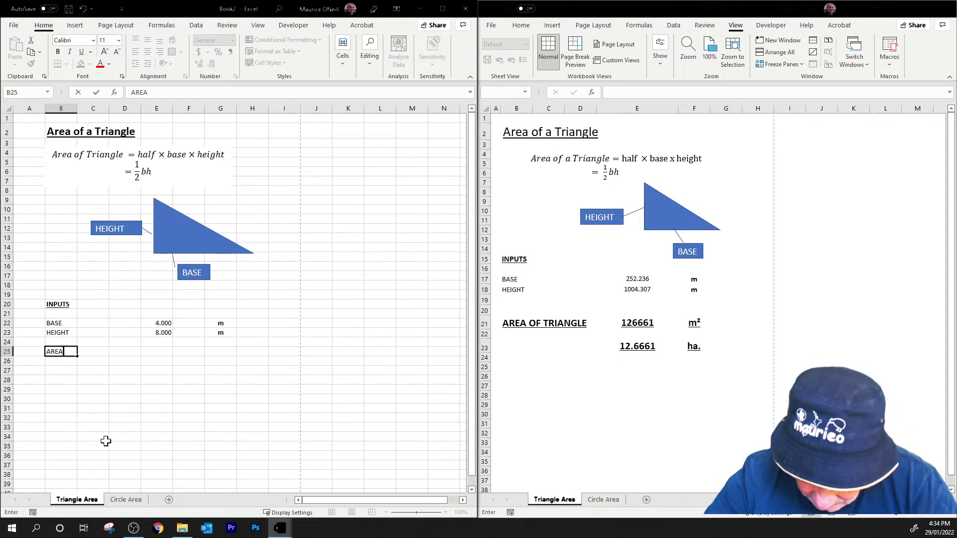
{"action": "type", "text": " OF TR"}
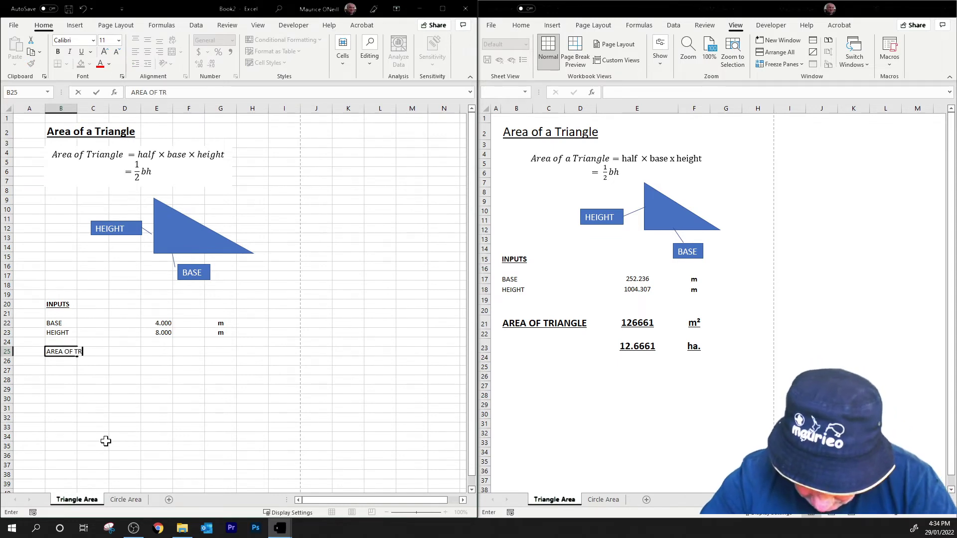
{"action": "type", "text": "IANGLE"}
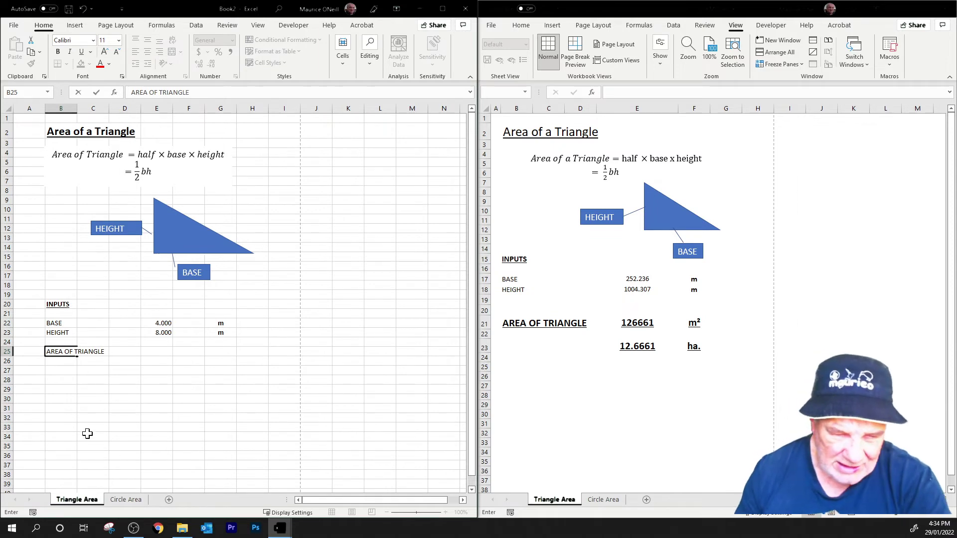
{"action": "left_click", "coordinate": [58, 51]}
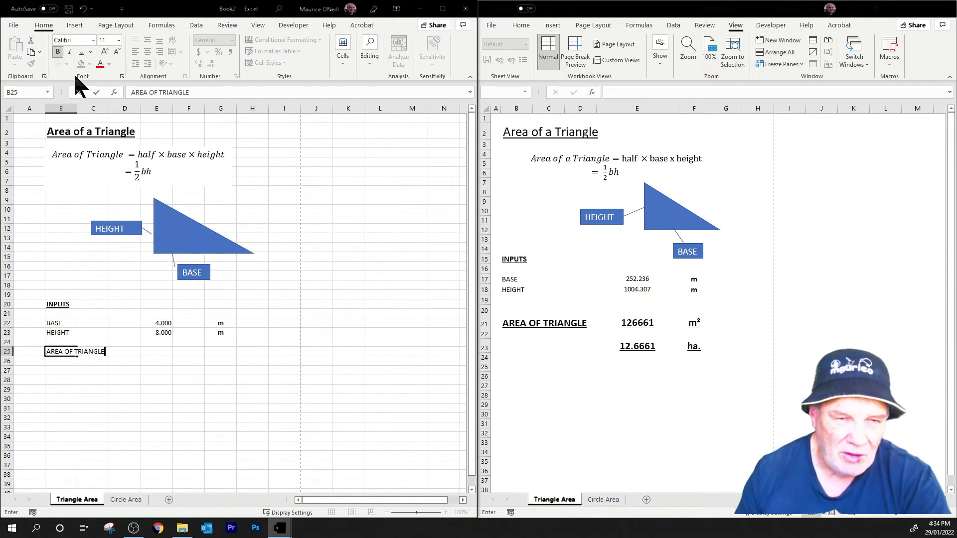
{"action": "left_click", "coordinate": [82, 372]}
{"action": "left_click", "coordinate": [57, 352]}
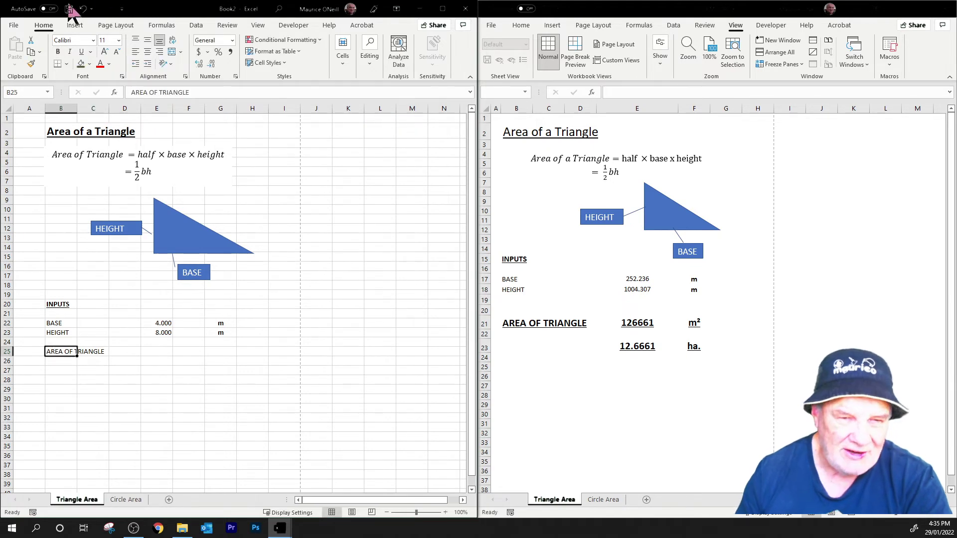
{"action": "left_click", "coordinate": [58, 51]}
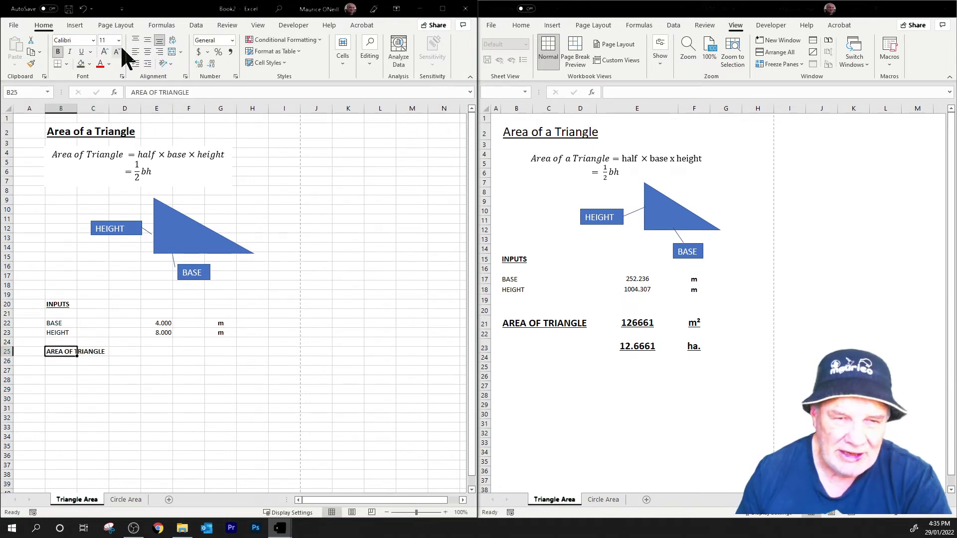
{"action": "left_click", "coordinate": [119, 40]}
{"action": "left_click", "coordinate": [111, 105]}
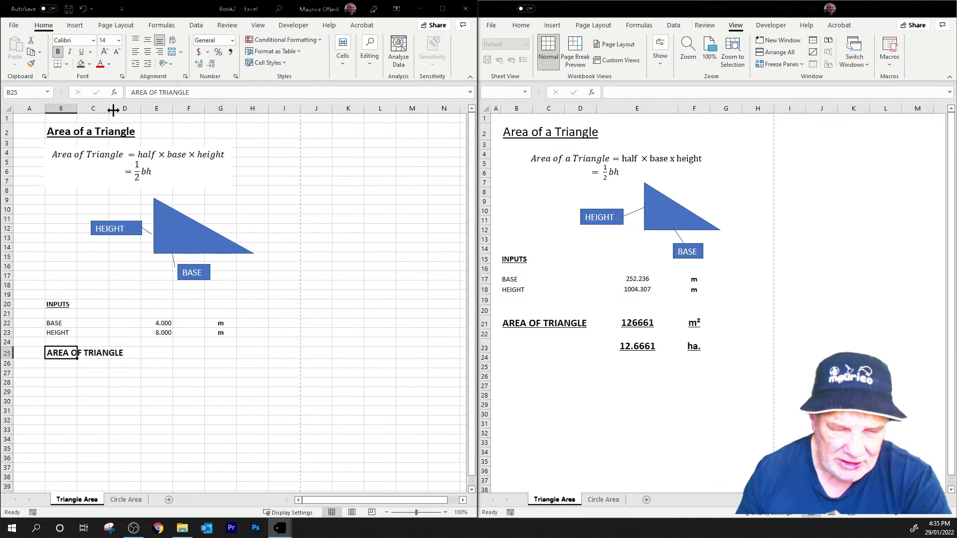
{"action": "left_click", "coordinate": [81, 53]}
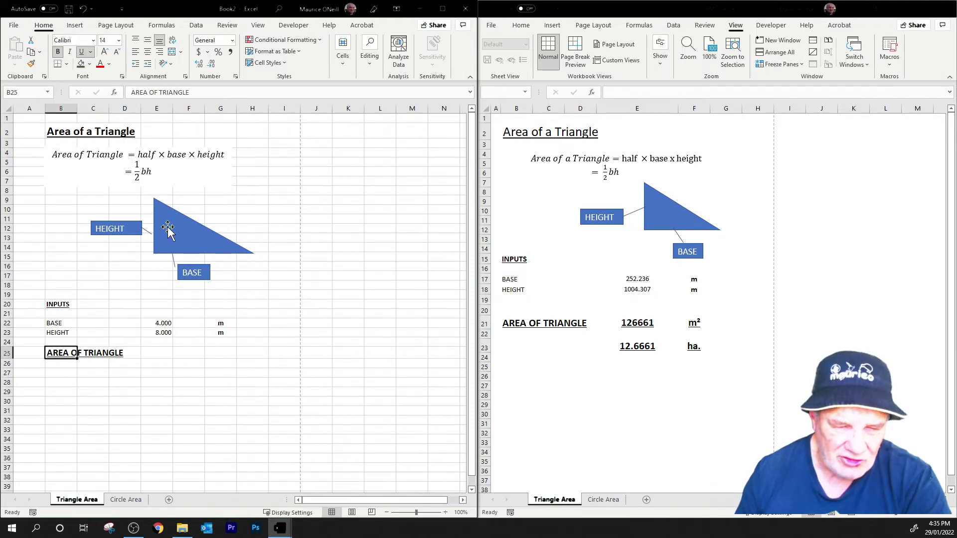
{"action": "left_click", "coordinate": [202, 441]}
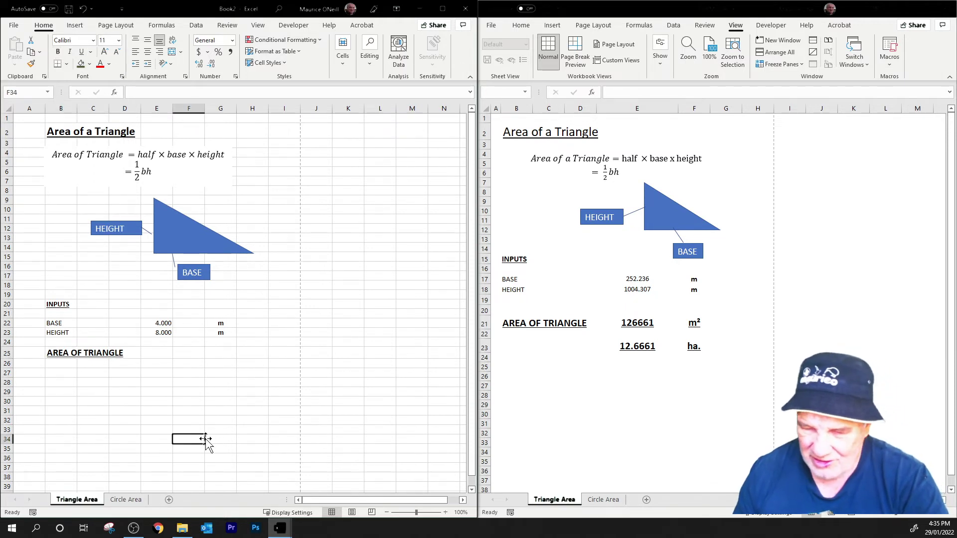
{"action": "left_click", "coordinate": [163, 352]}
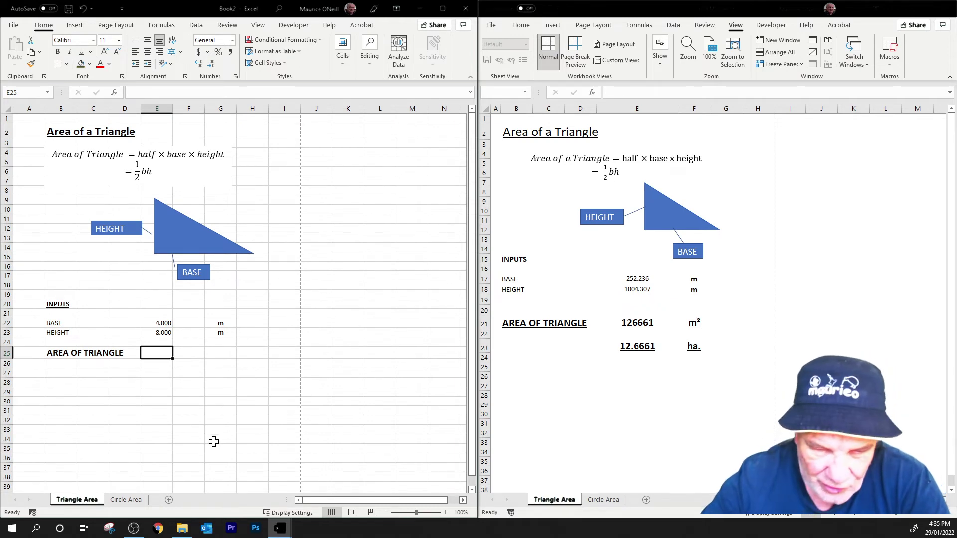
{"action": "type", "text": "=0"}
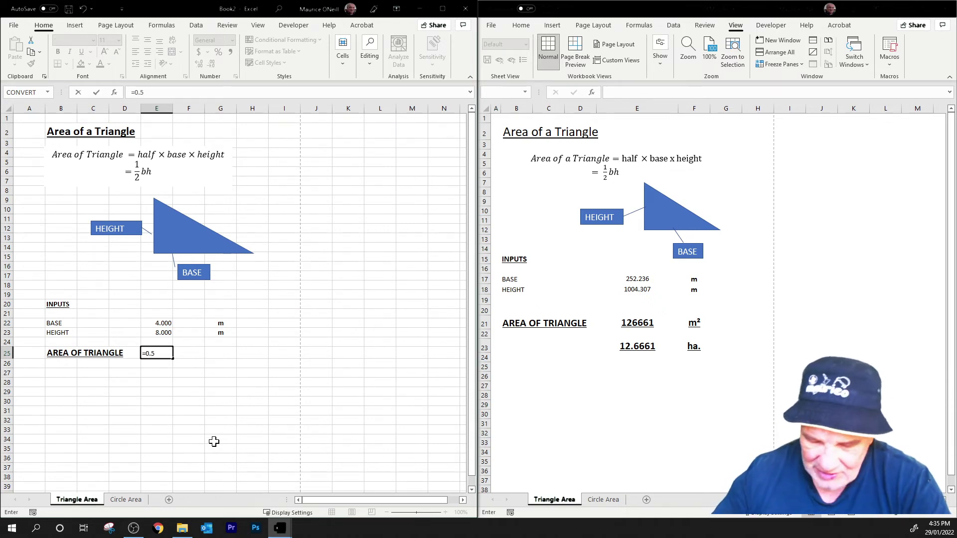
{"action": "type", "text": ".5*"}
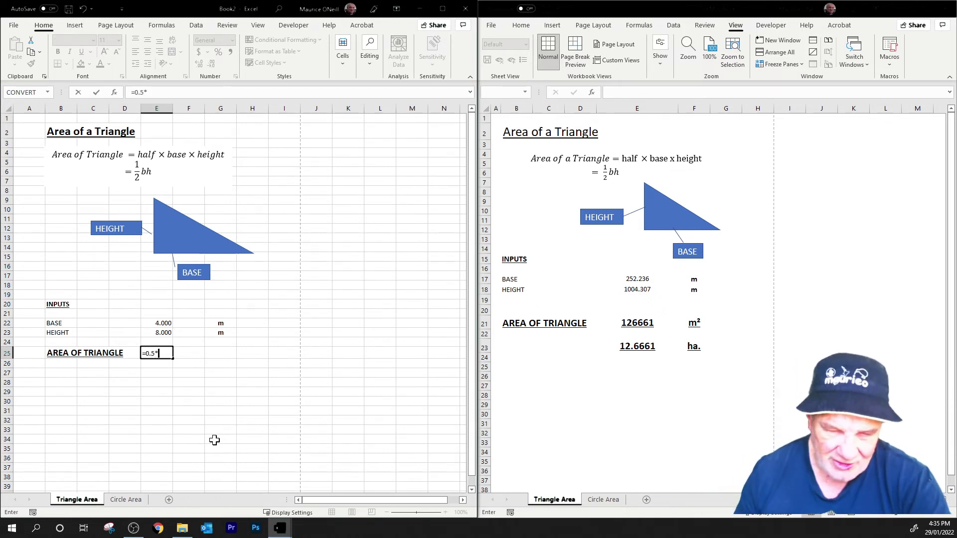
Enter =0.5*BASE*HEIGHT in E25, giving an area of 16.
{"action": "left_click", "coordinate": [160, 321]}
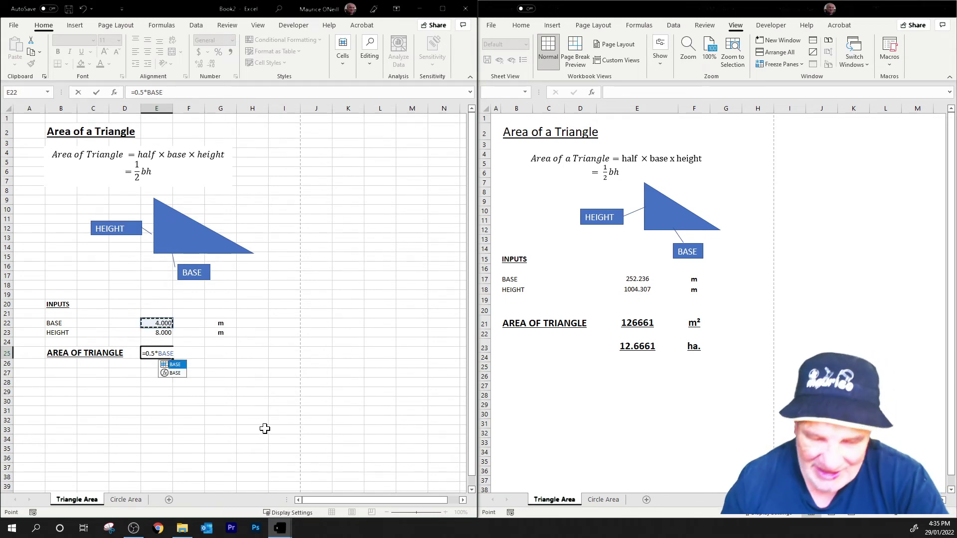
{"action": "type", "text": "*"}
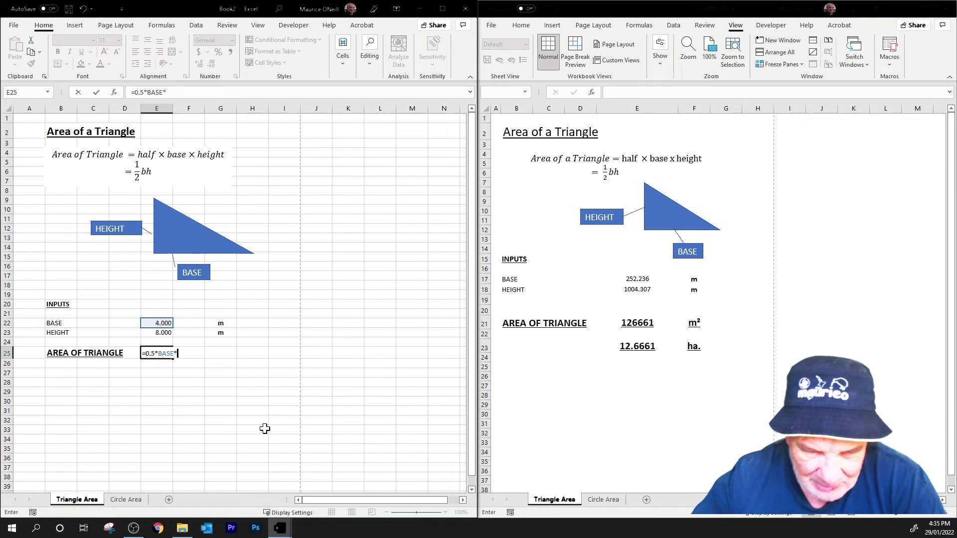
{"action": "left_click", "coordinate": [163, 335]}
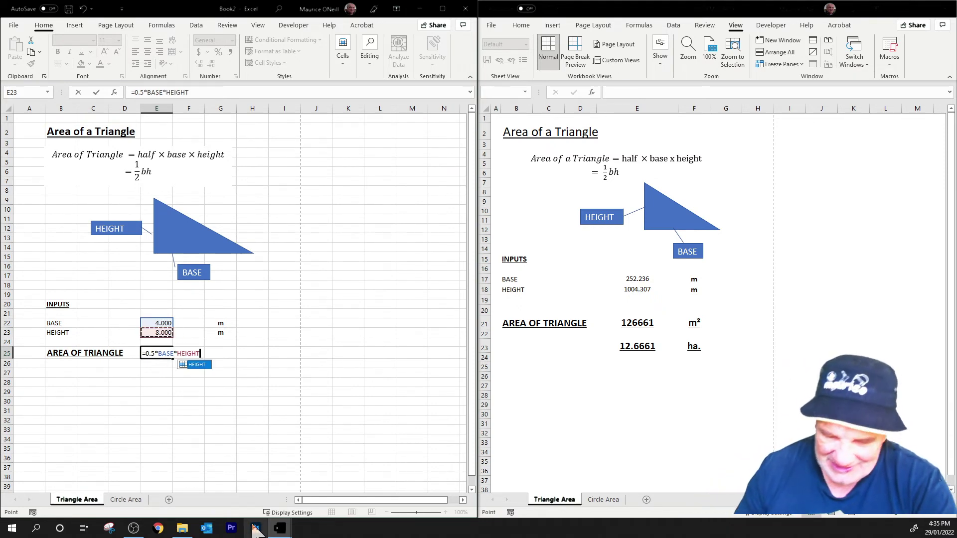
{"action": "key", "text": "Return"}
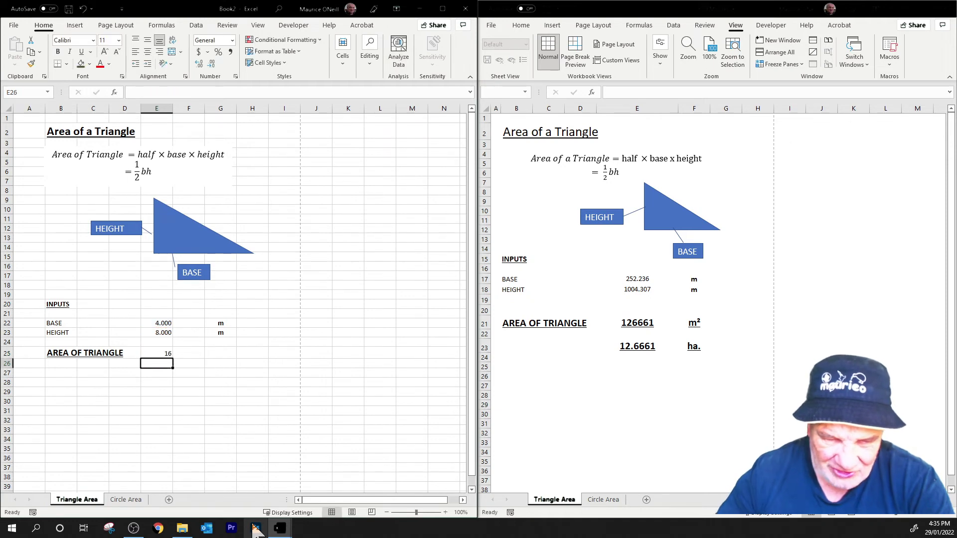
{"action": "left_click", "coordinate": [155, 355]}
{"action": "left_click", "coordinate": [25, 89]}
{"action": "type", "text": "AREAM"}
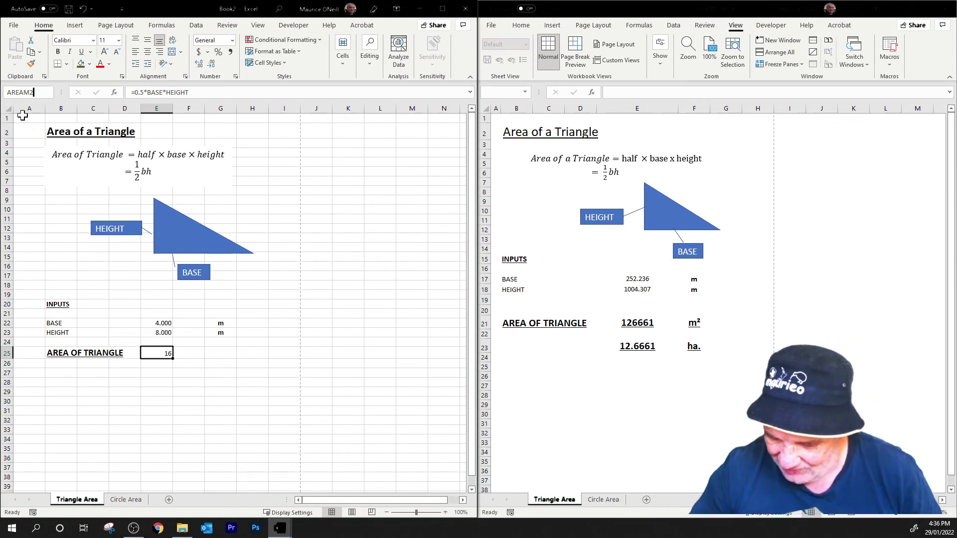
Confirm AREAM2 as E25's name in the Name Box and reselect E25.
{"action": "key", "text": "Return"}
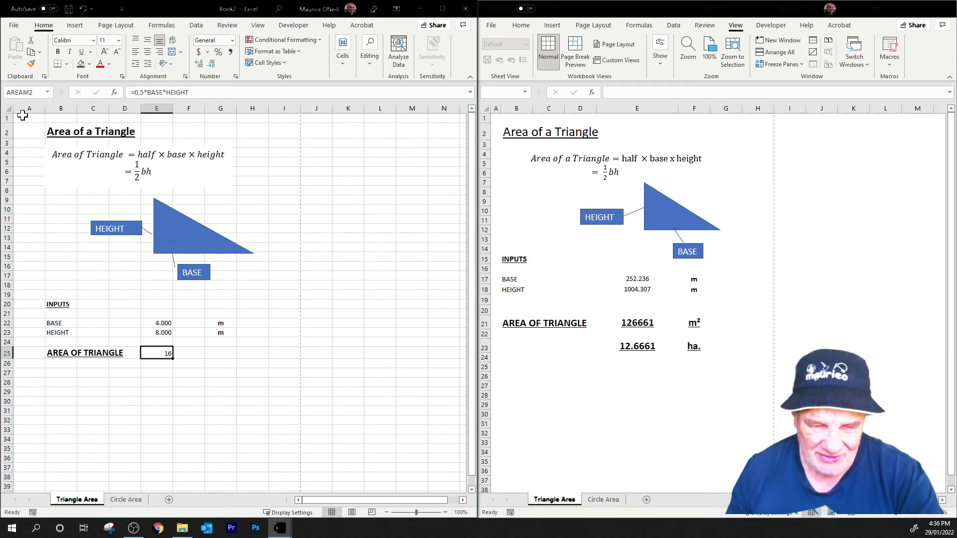
{"action": "key", "text": "Down"}
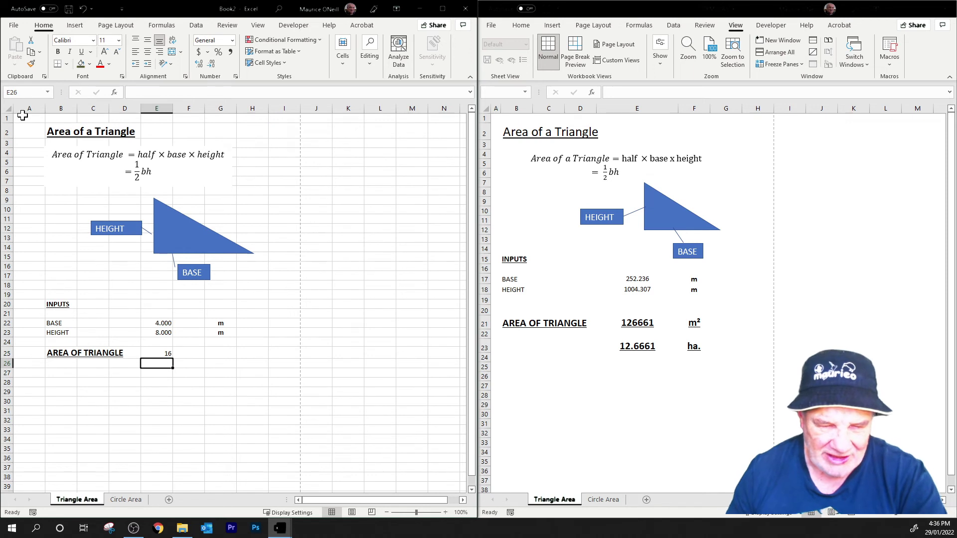
{"action": "left_click", "coordinate": [157, 351]}
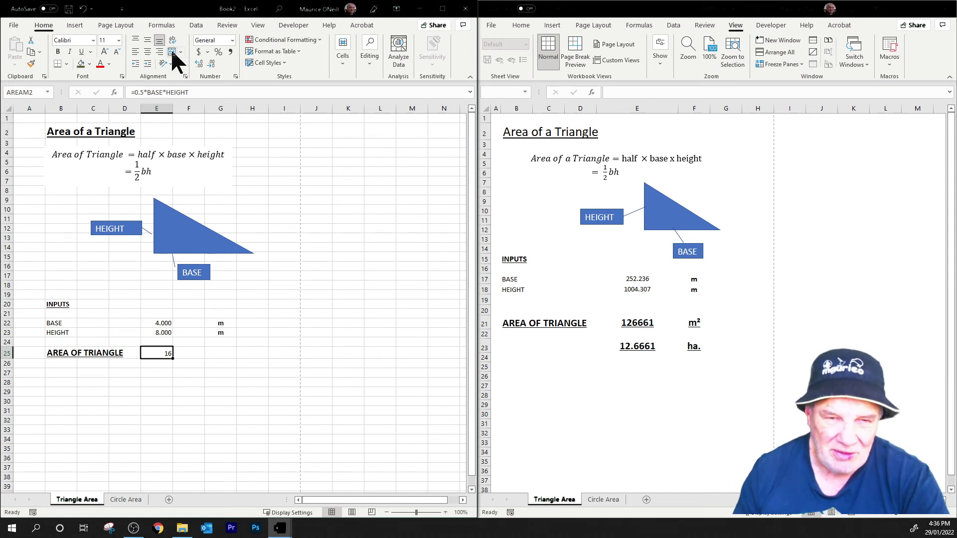
Centre the 16 horizontally and vertically, undoing an accidental deletion.
{"action": "left_click", "coordinate": [152, 54]}
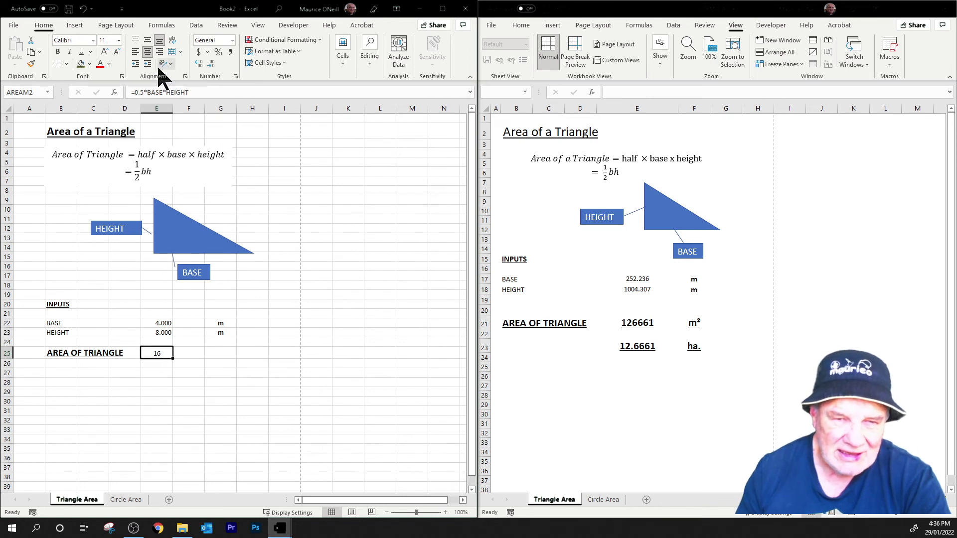
{"action": "left_click", "coordinate": [148, 40]}
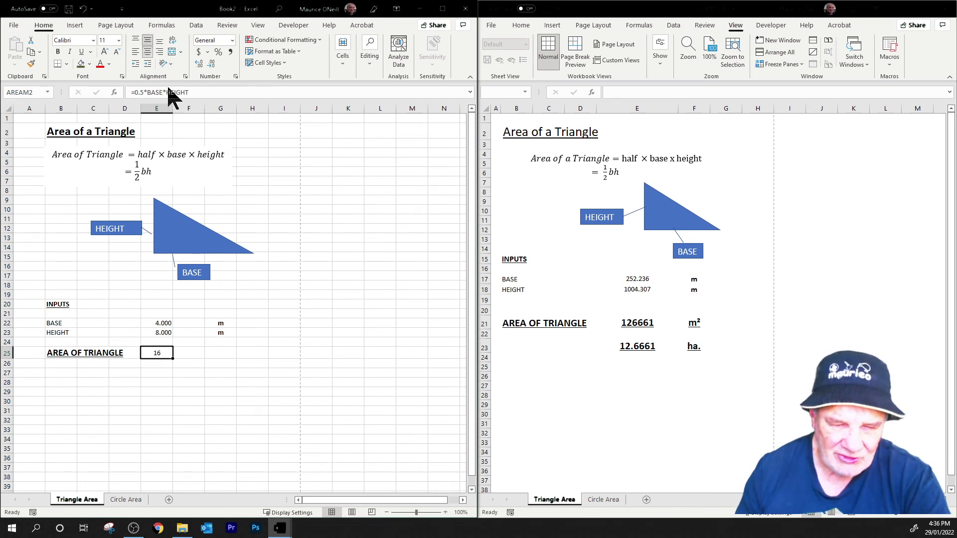
{"action": "left_click", "coordinate": [245, 370]}
{"action": "left_click", "coordinate": [169, 352]}
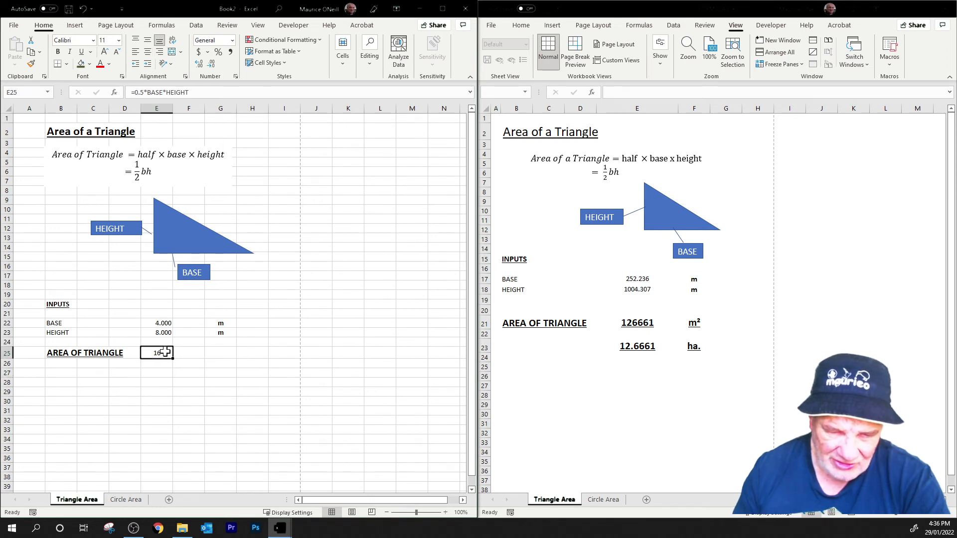
{"action": "left_click", "coordinate": [226, 352]}
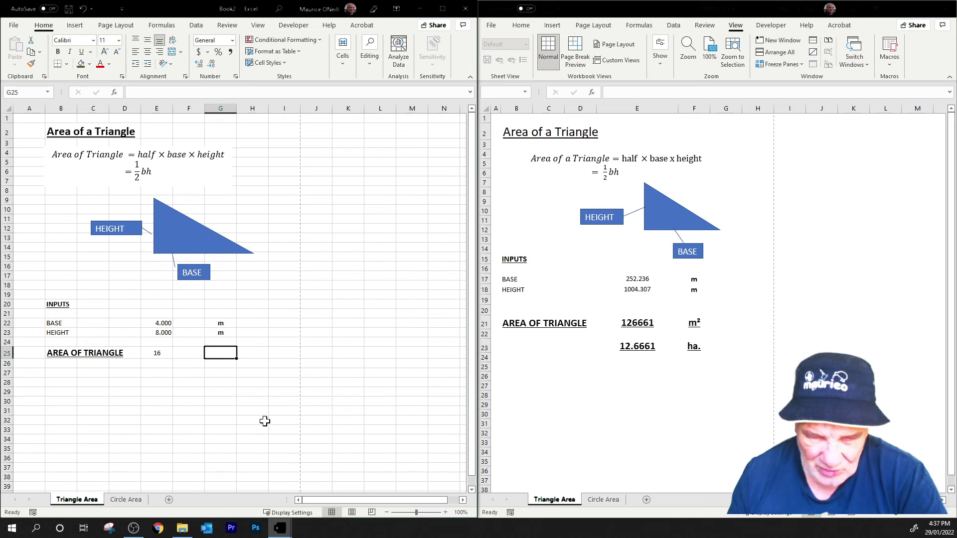
{"action": "left_click", "coordinate": [159, 353]}
{"action": "key", "text": "BackSpace"}
{"action": "key", "text": "Return"}
{"action": "key", "text": "ctrl+z"}
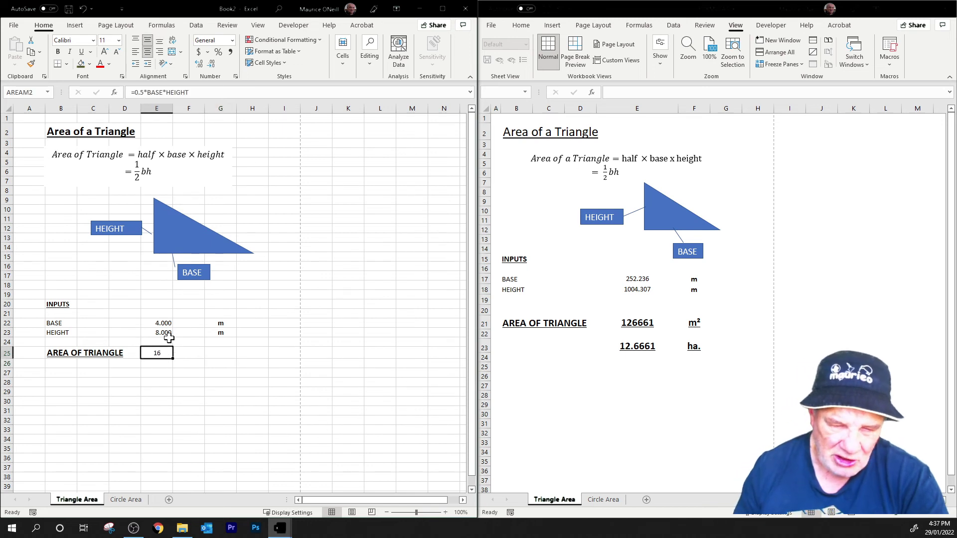
Make the 16 in E25 font size 14 and bold.
{"action": "left_click", "coordinate": [118, 39]}
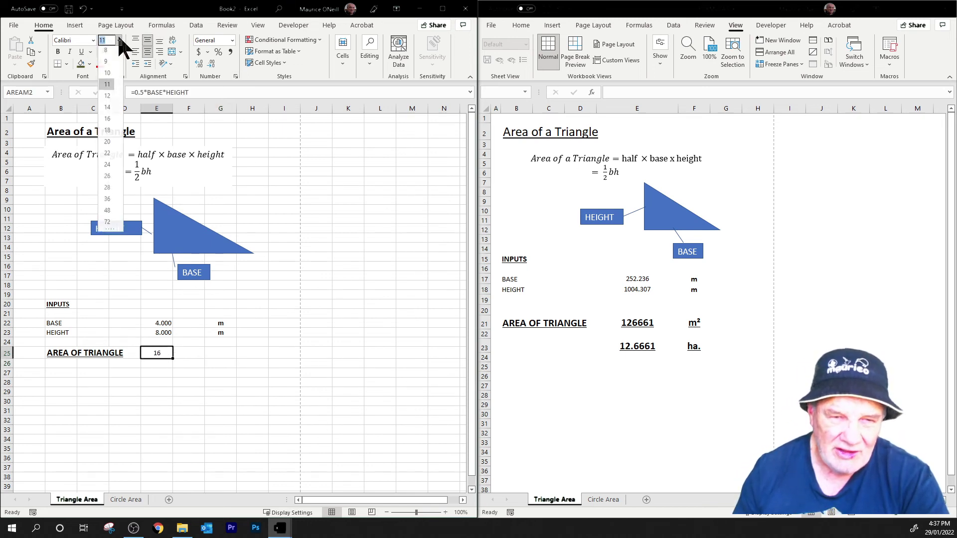
{"action": "left_click", "coordinate": [107, 111]}
{"action": "left_click", "coordinate": [57, 53]}
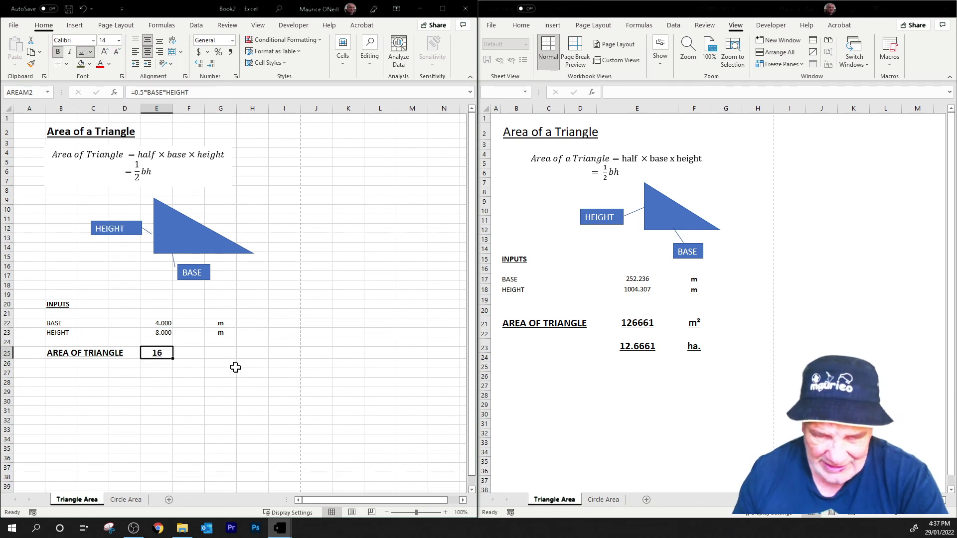
{"action": "left_click", "coordinate": [224, 353]}
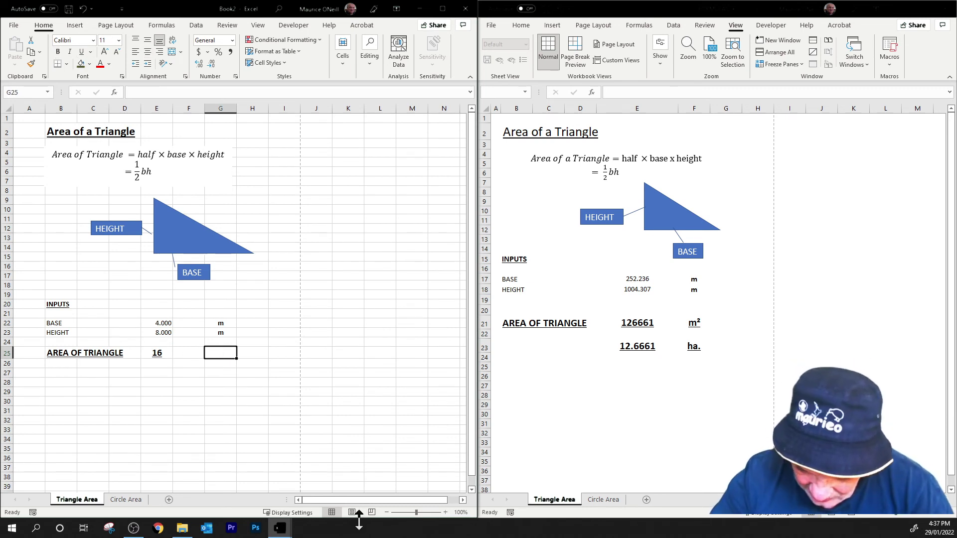
{"action": "type", "text": "M"}
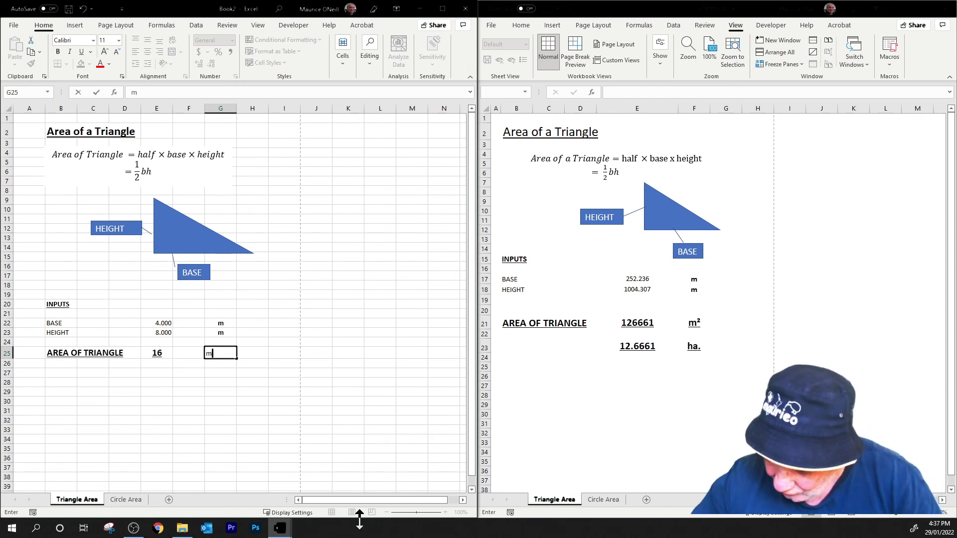
{"action": "type", "text": "²"}
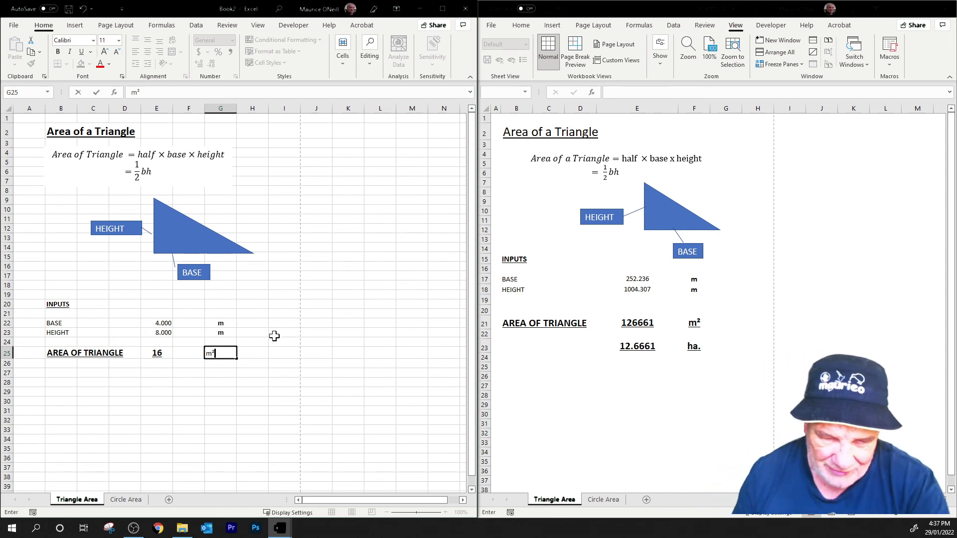
Enter 'm²' in G25 and copy E25's formatting onto it with Format Painter.
{"action": "left_click", "coordinate": [257, 400]}
{"action": "left_click", "coordinate": [220, 353]}
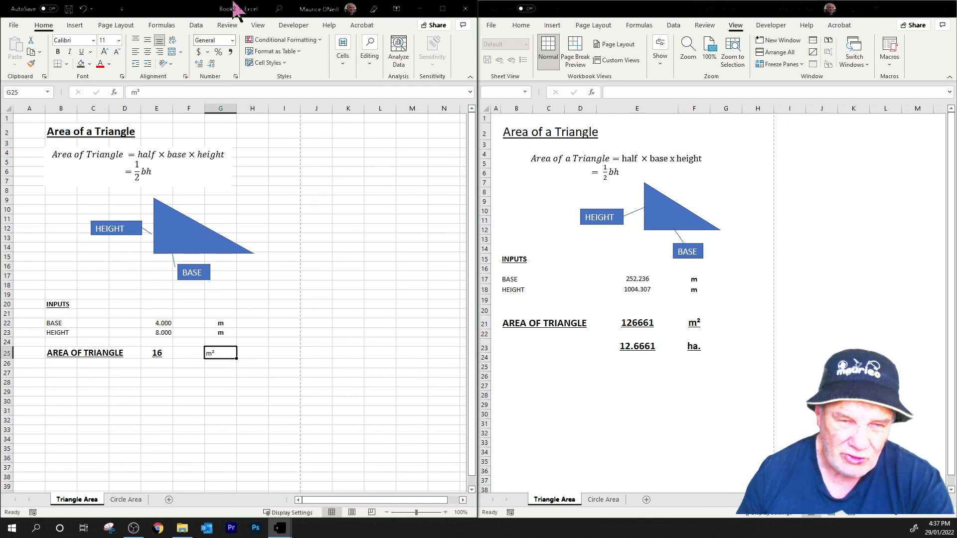
{"action": "left_click", "coordinate": [160, 358]}
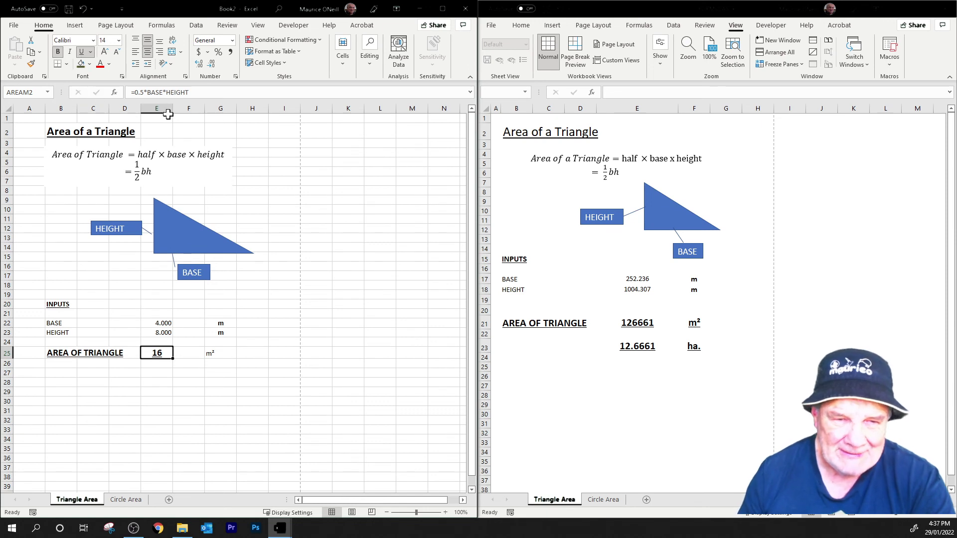
{"action": "left_click", "coordinate": [30, 63]}
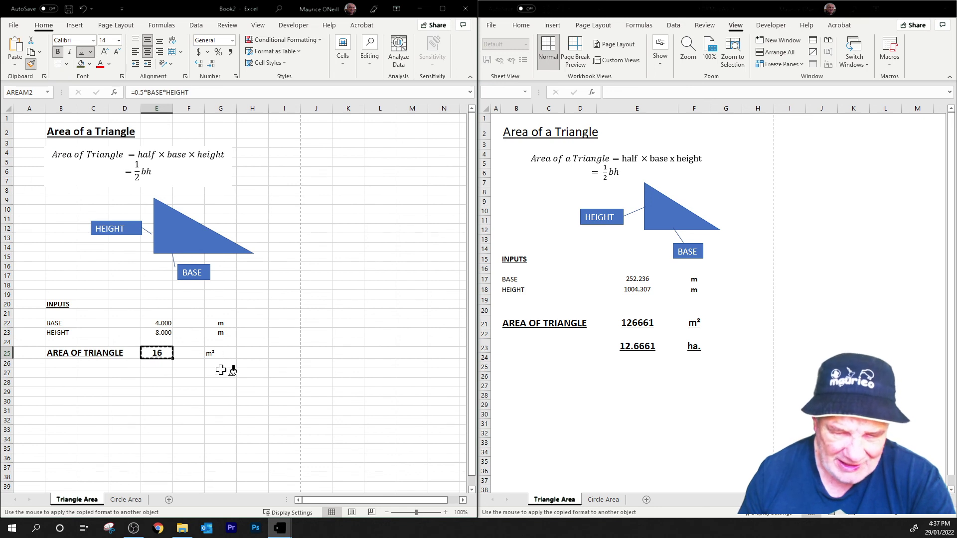
{"action": "left_click", "coordinate": [216, 353]}
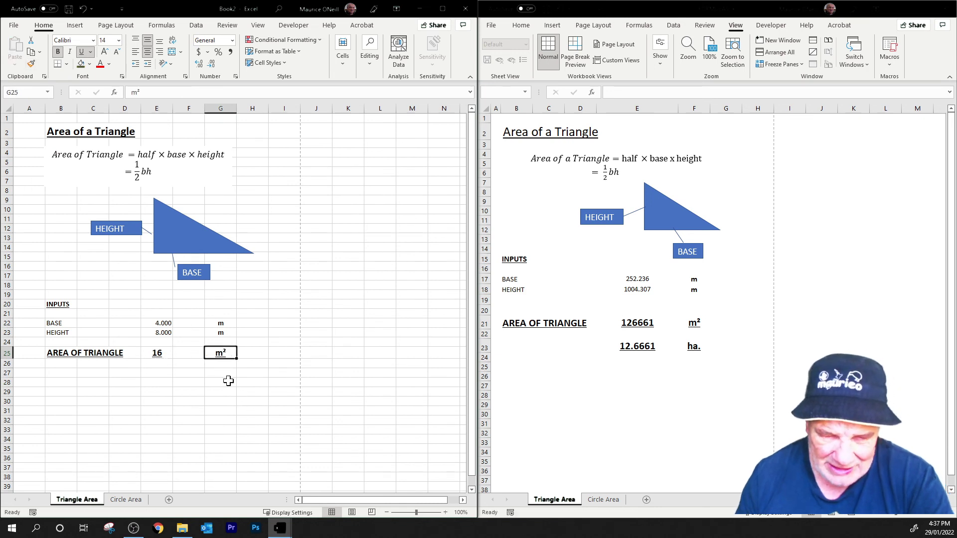
{"action": "left_click", "coordinate": [229, 383]}
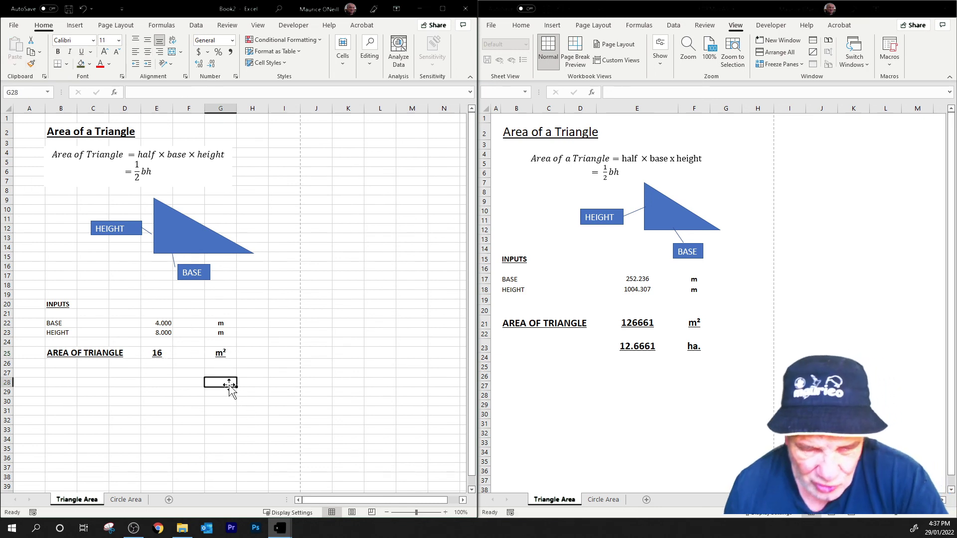
Enter 'ha.' in G27 and give it the m² label's formatting via Format Painter.
{"action": "left_click", "coordinate": [161, 374]}
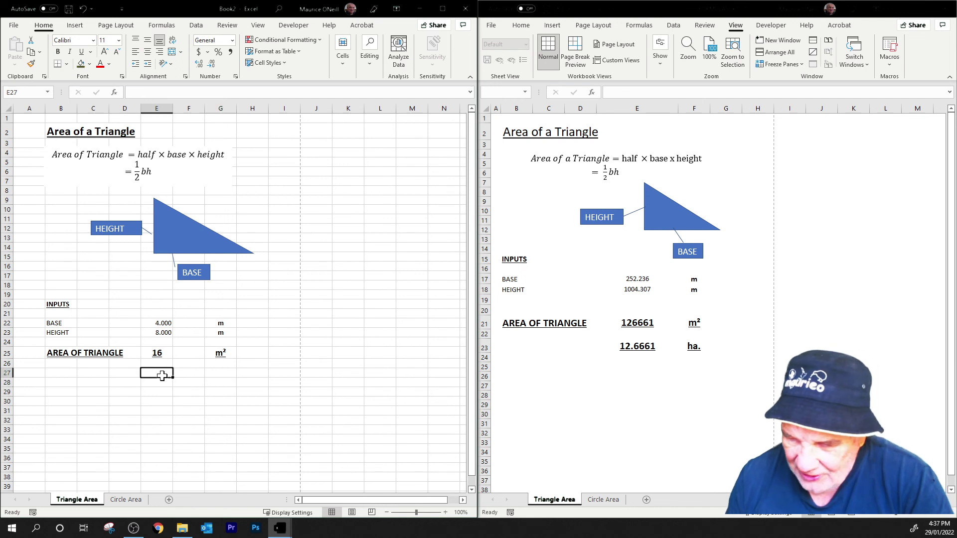
{"action": "left_click", "coordinate": [216, 376]}
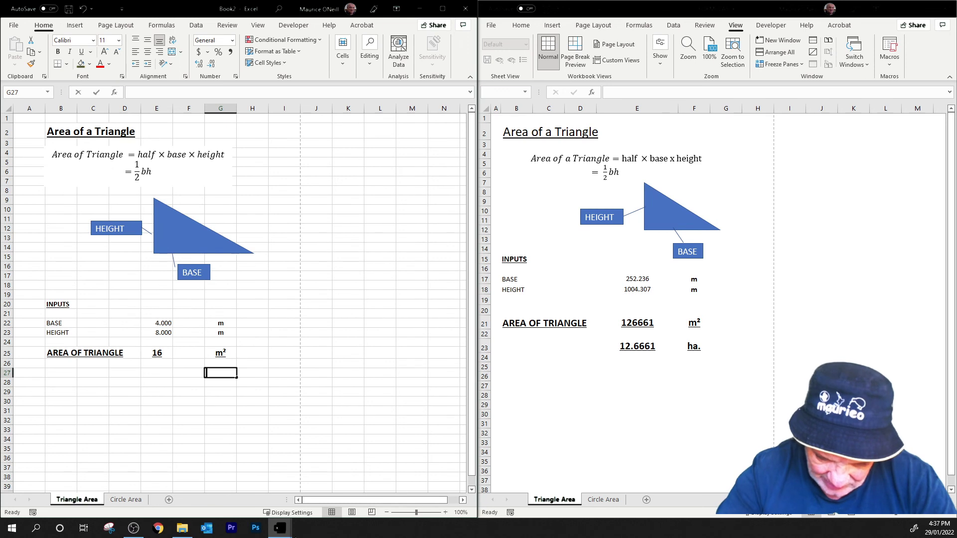
{"action": "type", "text": "ha."}
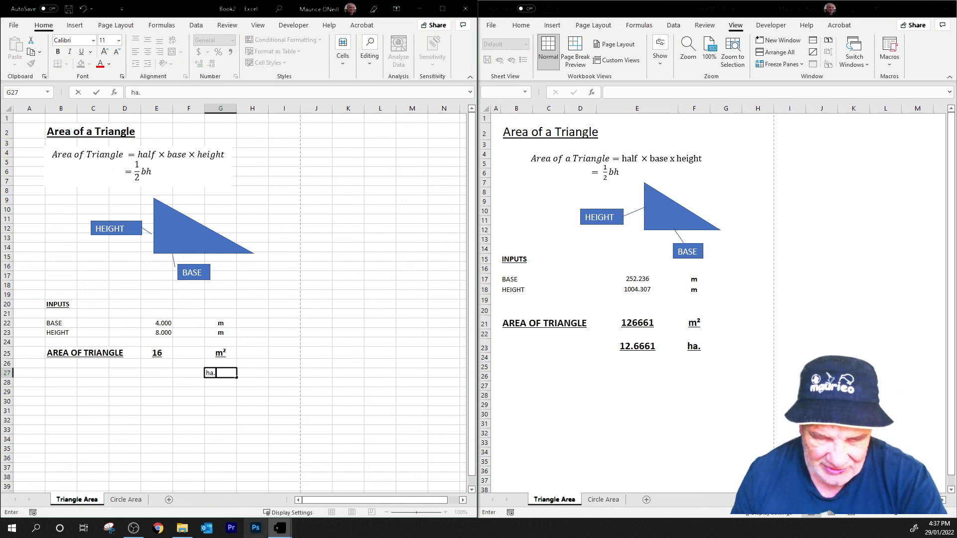
{"action": "key", "text": "Return"}
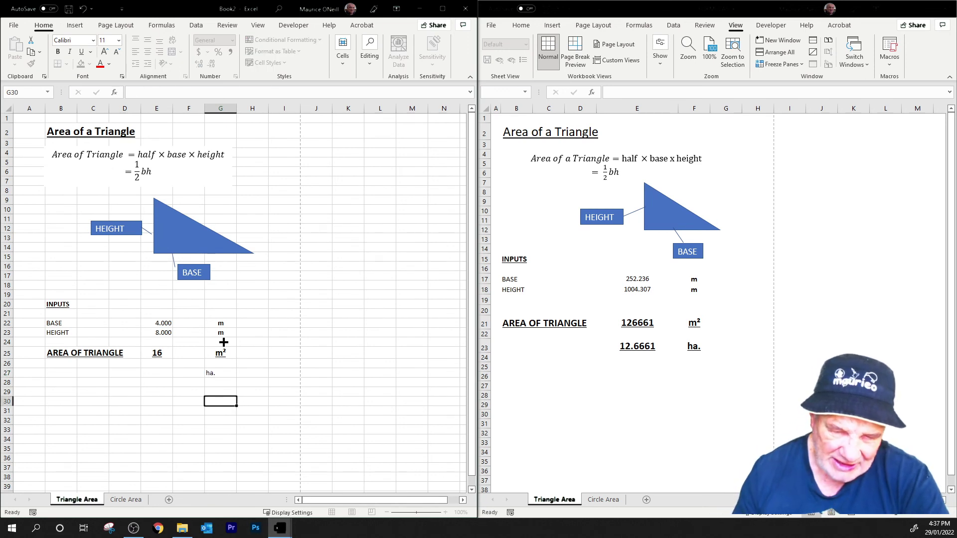
{"action": "left_click", "coordinate": [224, 351]}
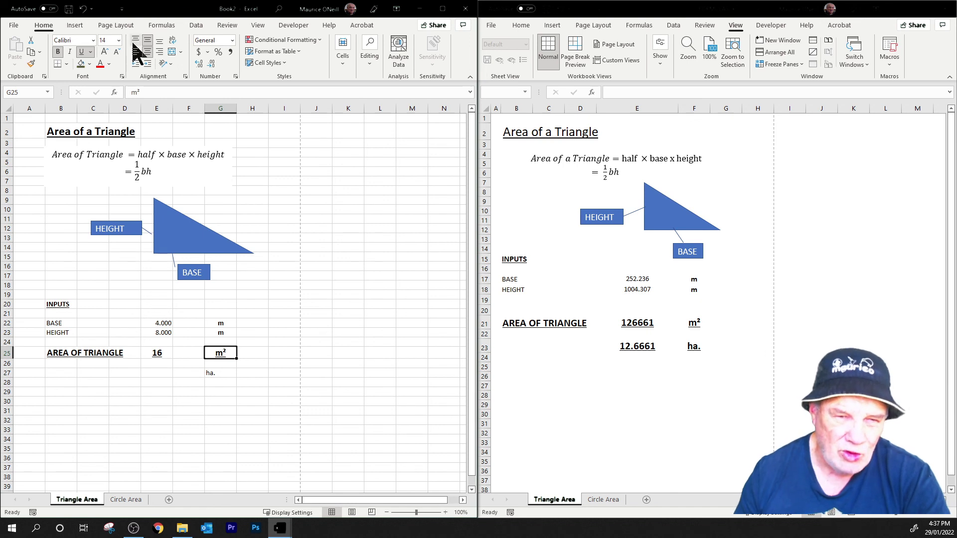
{"action": "left_click", "coordinate": [31, 63]}
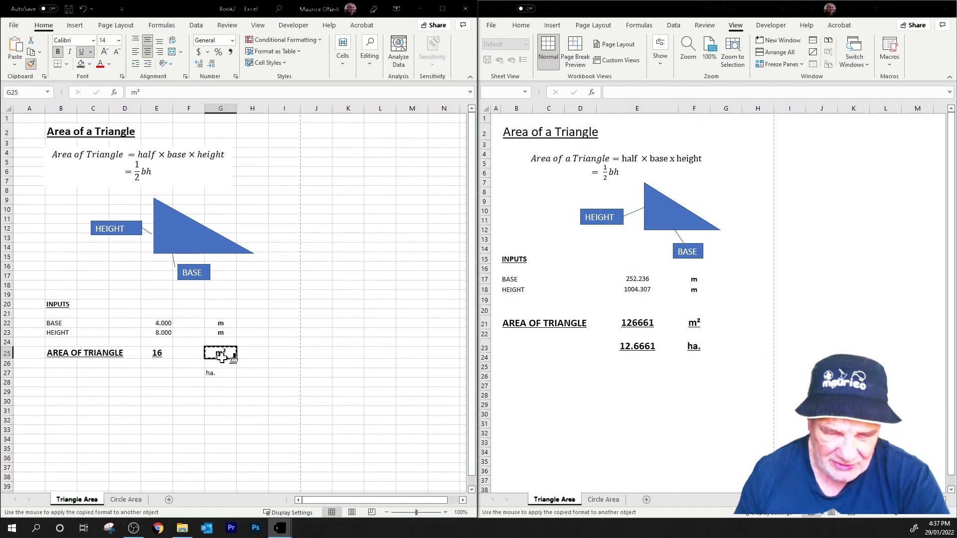
{"action": "left_click", "coordinate": [225, 373]}
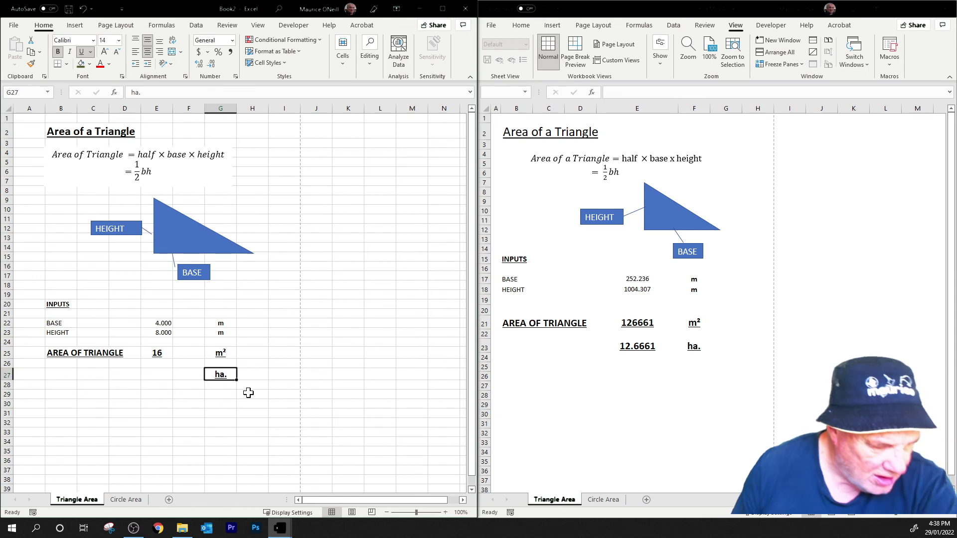
{"action": "left_click", "coordinate": [285, 323]}
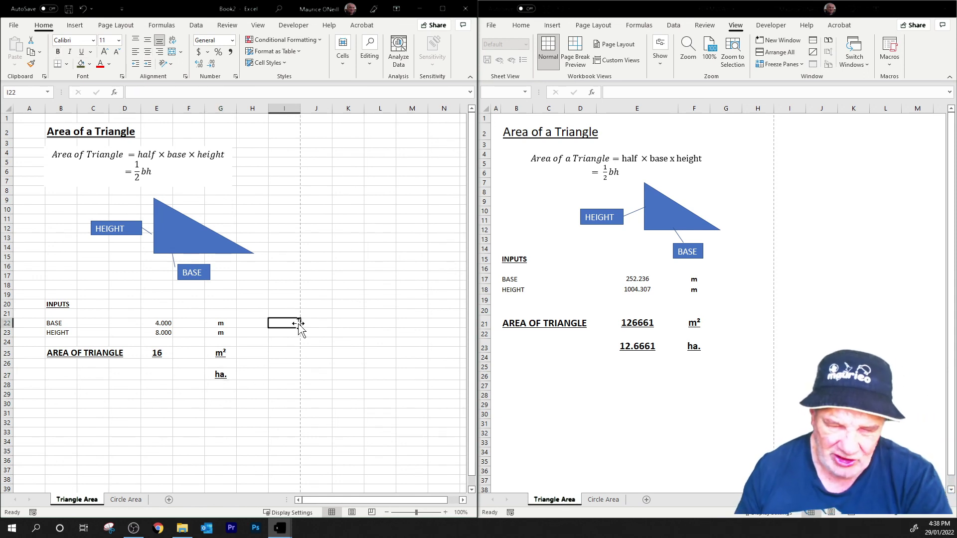